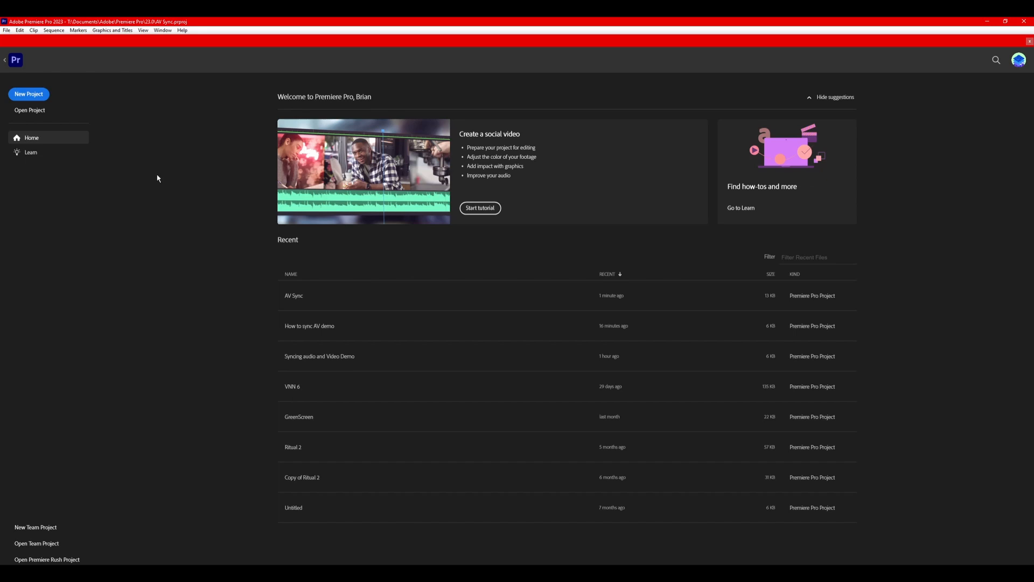
Create the AV sync project from unsynced_video and unsynced_audio, placing both in a new sequence named Sequence 03.
{"action": "left_click", "coordinate": [30, 94]}
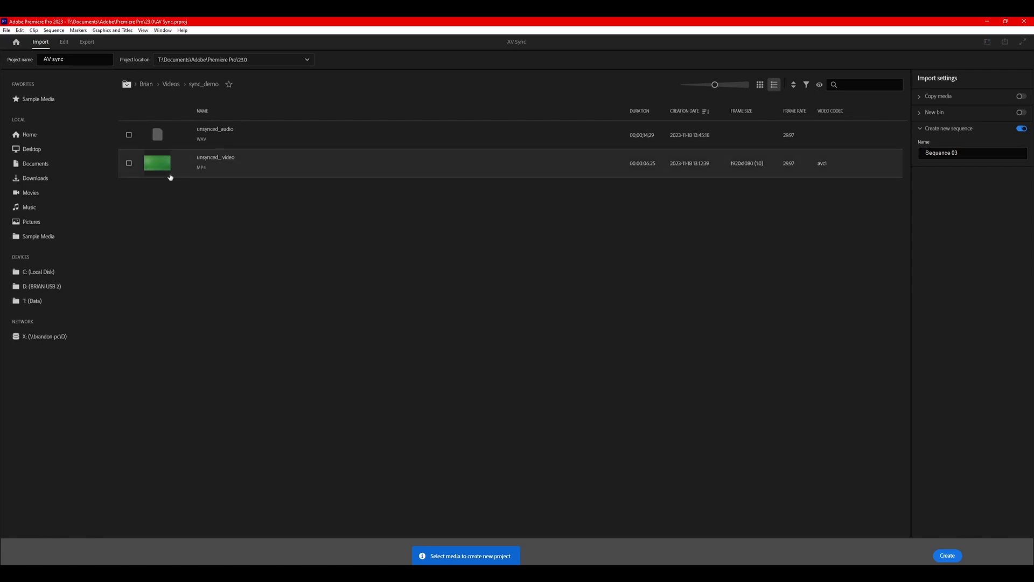
{"action": "left_click", "coordinate": [129, 162]}
{"action": "left_click", "coordinate": [128, 135]}
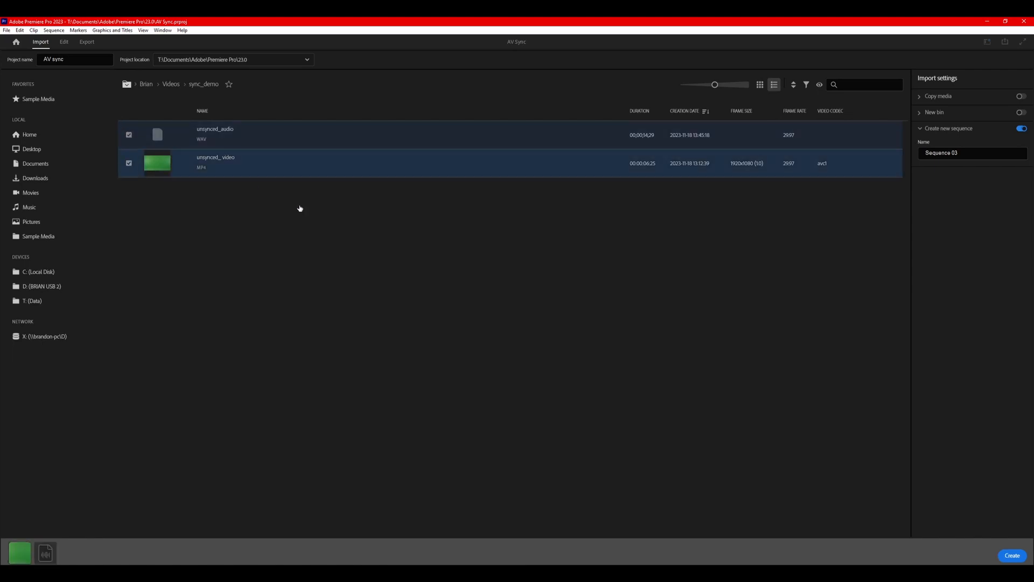
{"action": "left_click", "coordinate": [1013, 555]}
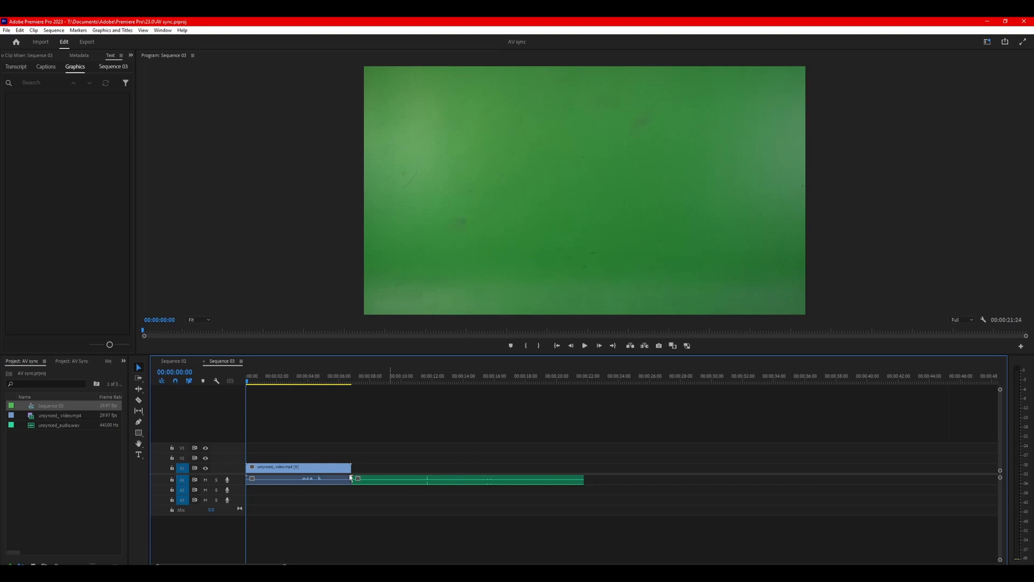
Place the unsynced_audio clip on Audio 2 at the sequence start and shift the video clip about 3 frames forward toward the matching clap peak.
{"action": "double_click", "coordinate": [66, 414]}
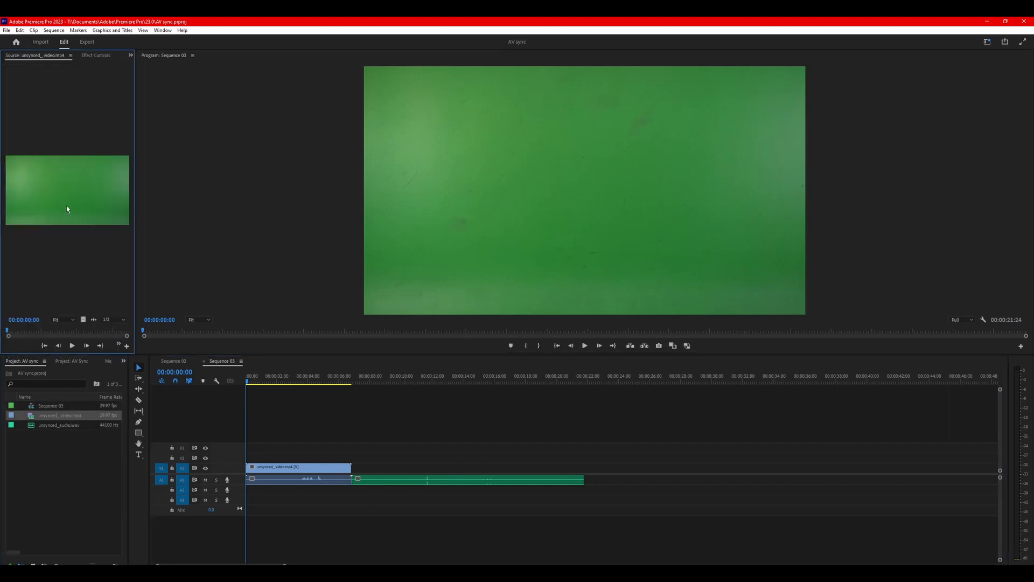
{"action": "left_click_drag", "start_coordinate": [394, 480], "coordinate": [289, 491]}
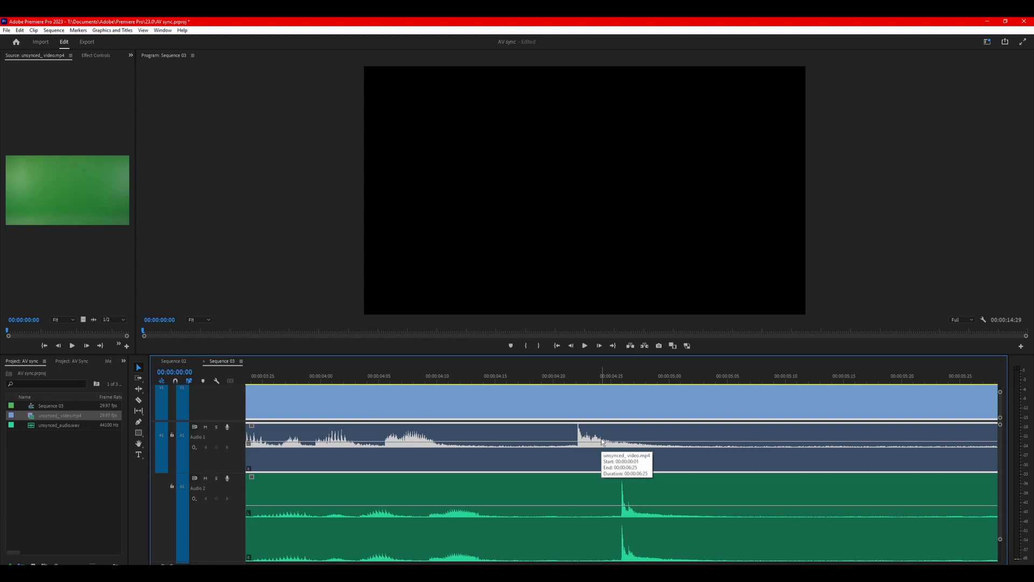
{"action": "left_click_drag", "start_coordinate": [601, 438], "coordinate": [635, 458]}
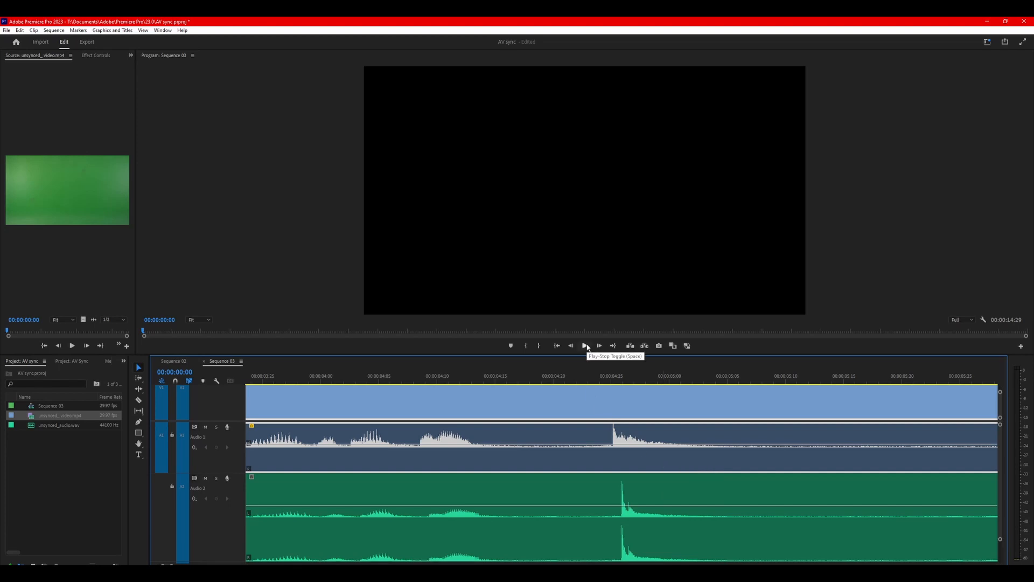
Play the clapperboard section from about 00:00:04:21 to check the sync between picture and both audio tracks.
{"action": "left_click", "coordinate": [567, 374]}
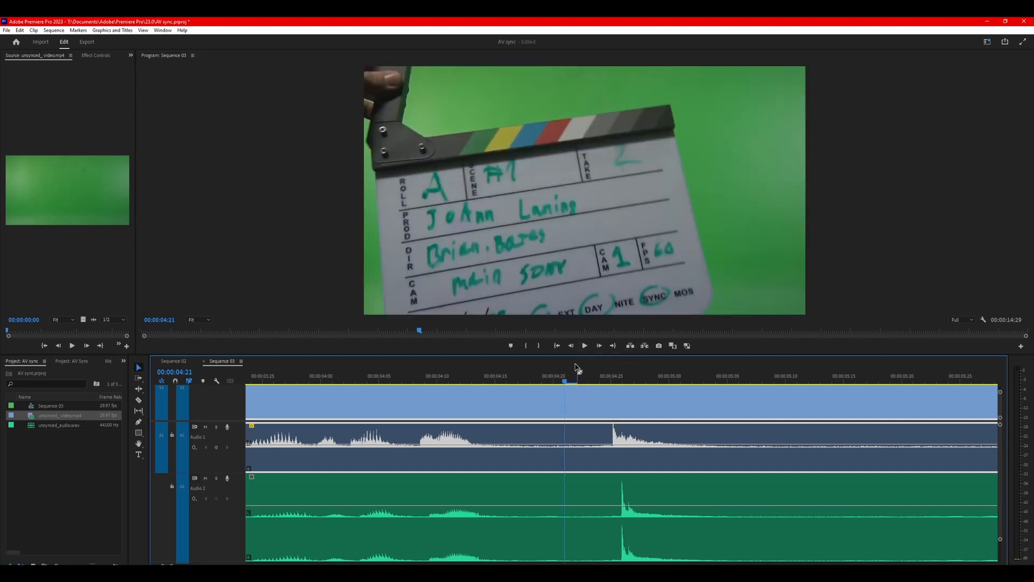
{"action": "left_click", "coordinate": [584, 345]}
{"action": "key", "text": "space"}
Step frame by frame between 00:00:04:24 and 00:00:04:25, comparing the slate closing with the clap peaks in both waveforms.
{"action": "scroll", "coordinate": [612, 437], "scroll_direction": "up", "scroll_amount": 8}
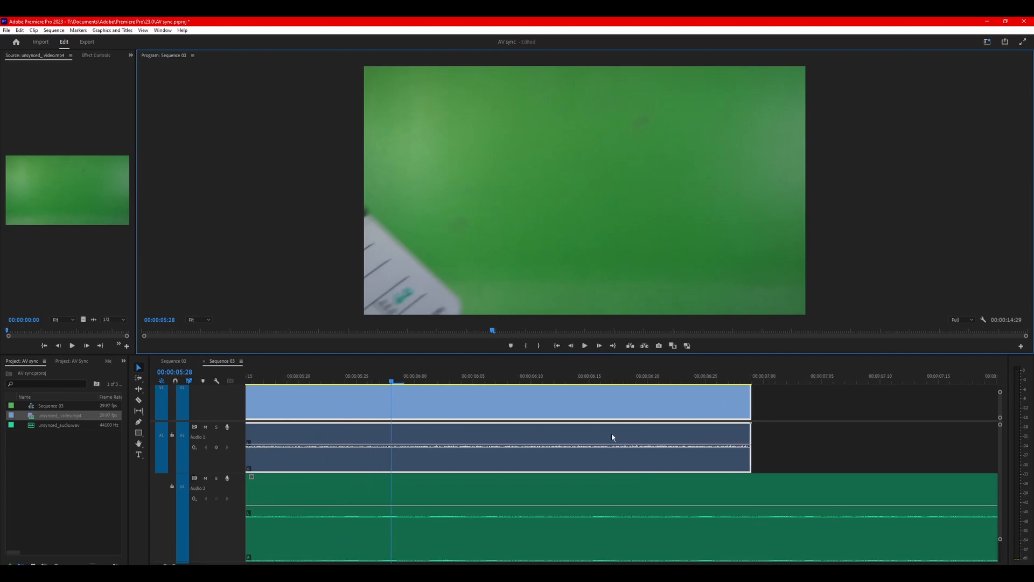
{"action": "scroll", "coordinate": [612, 437], "scroll_direction": "up", "scroll_amount": 4}
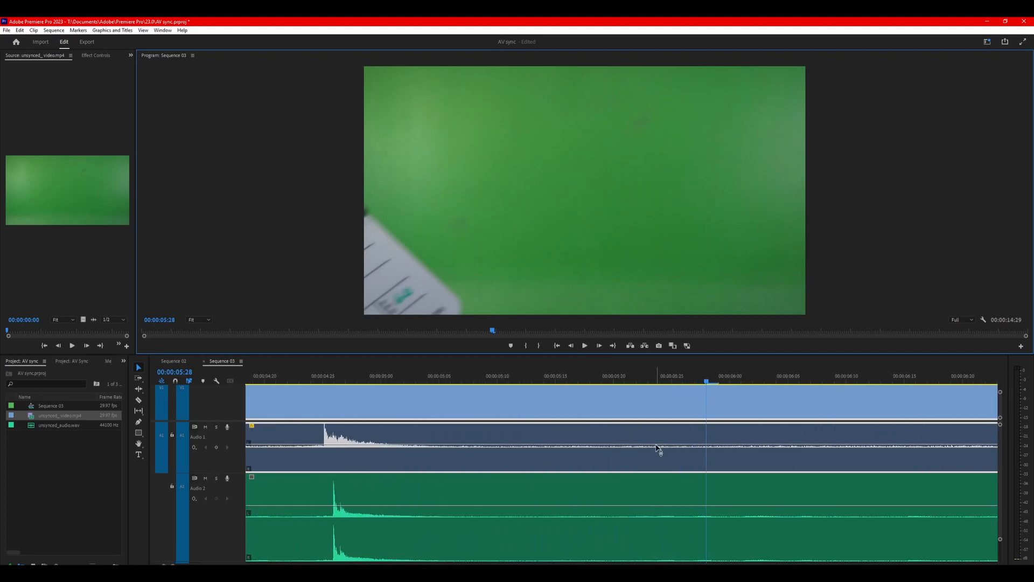
{"action": "scroll", "coordinate": [656, 447], "scroll_direction": "up", "scroll_amount": 2}
{"action": "scroll", "coordinate": [656, 445], "scroll_direction": "up", "scroll_amount": 3}
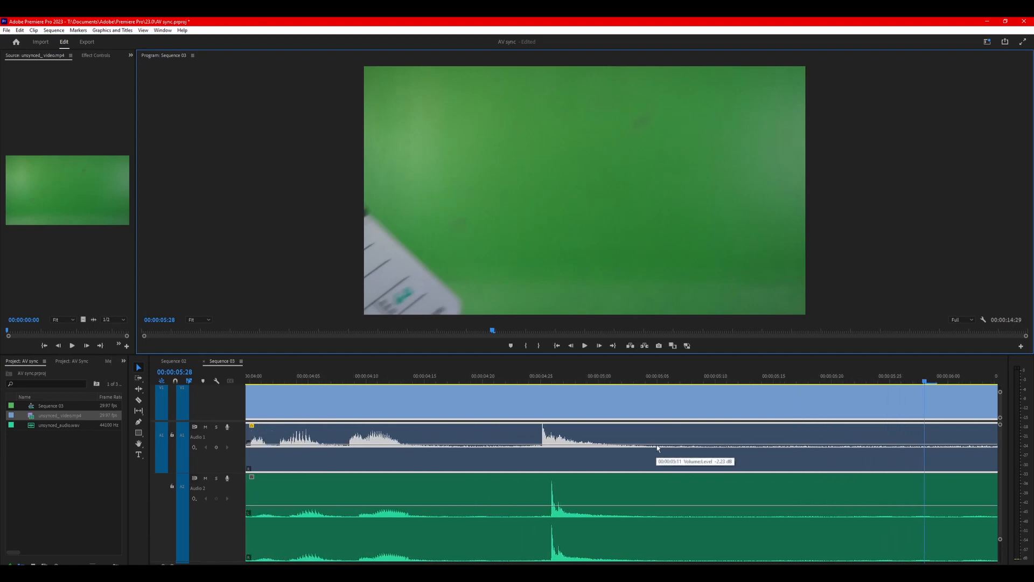
{"action": "left_click", "coordinate": [534, 379]}
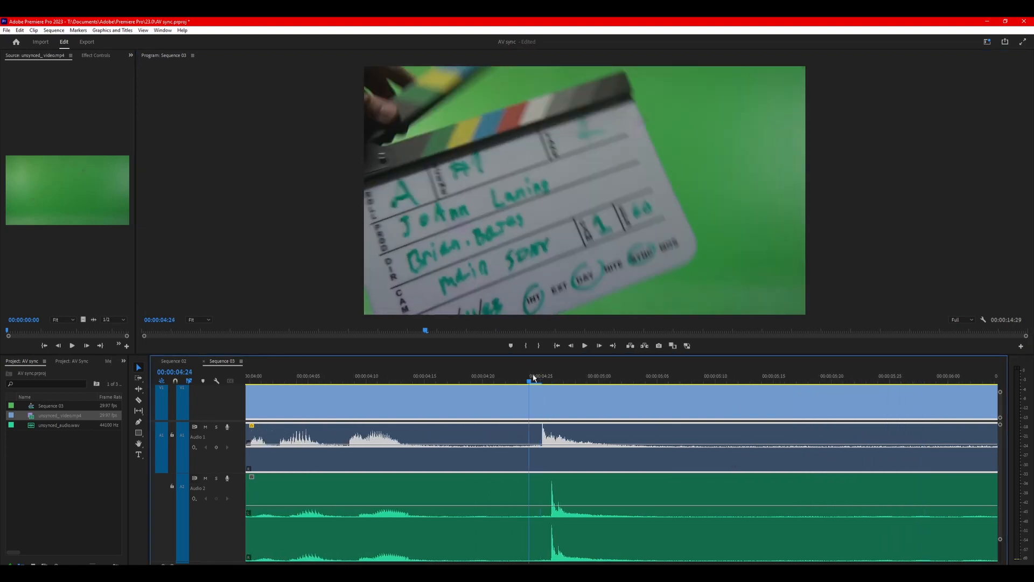
{"action": "key", "text": "Left"}
{"action": "key", "text": "Right"}
{"action": "key", "text": "Right"}
{"action": "key", "text": "Left"}
{"action": "key", "text": "Right"}
{"action": "key", "text": "Left"}
{"action": "key", "text": "Right"}
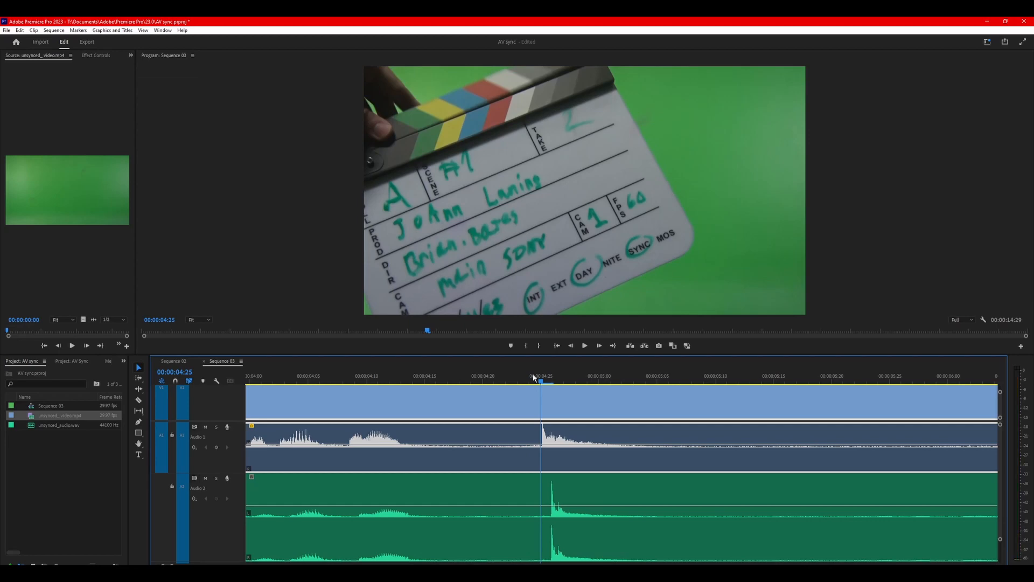
{"action": "key", "text": "Left"}
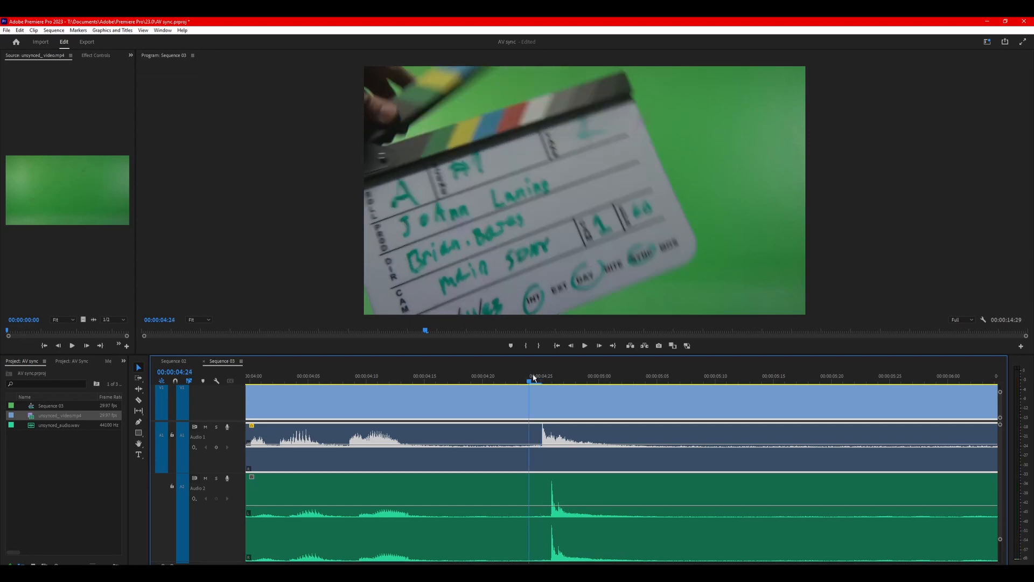
{"action": "key", "text": "Right"}
{"action": "key", "text": "Left"}
{"action": "key", "text": "Right"}
{"action": "key", "text": "Left"}
{"action": "key", "text": "Right"}
Replay the clap from 00:00:04:22 with both audio tracks audible.
{"action": "left_click", "coordinate": [506, 377]}
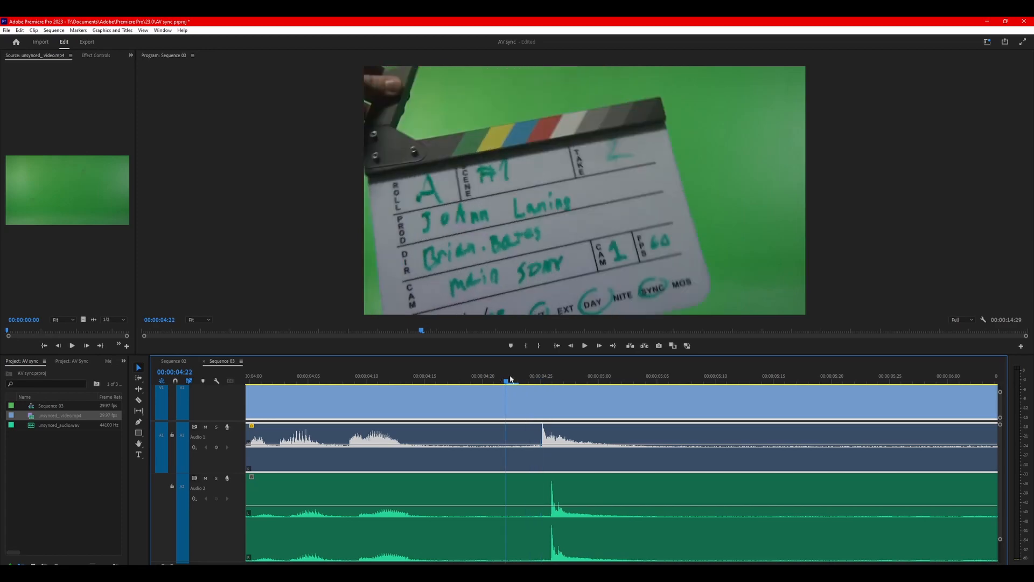
{"action": "left_click", "coordinate": [586, 348]}
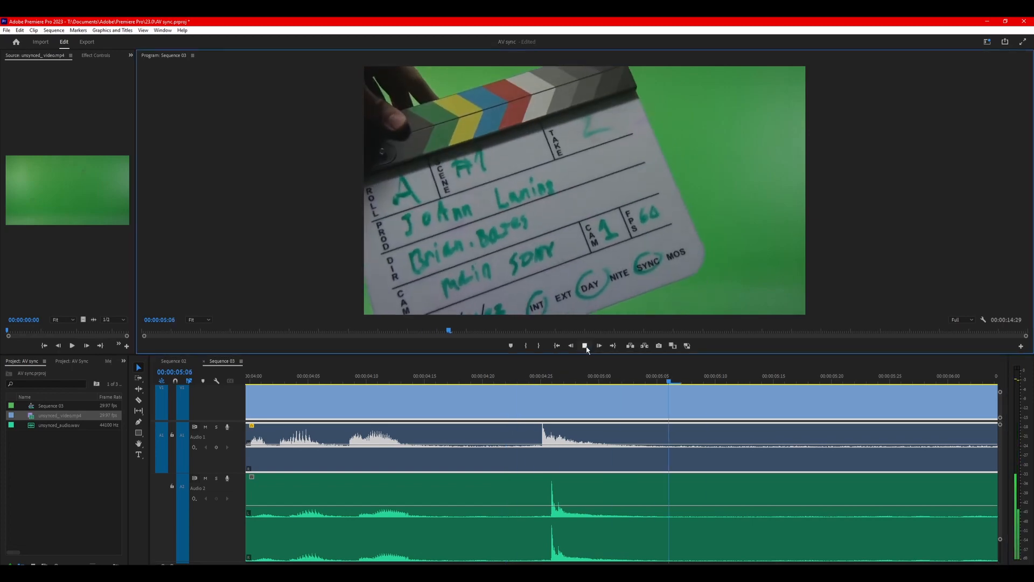
{"action": "left_click", "coordinate": [585, 348]}
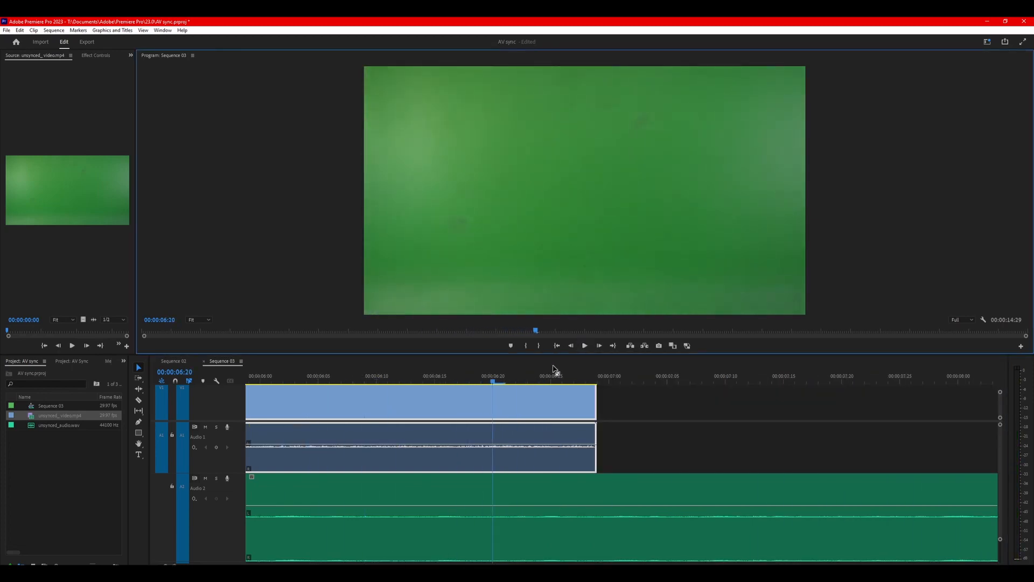
Mute the Audio 1 track and play the sequence from its start to hear only the external audio.
{"action": "left_click", "coordinate": [558, 346]}
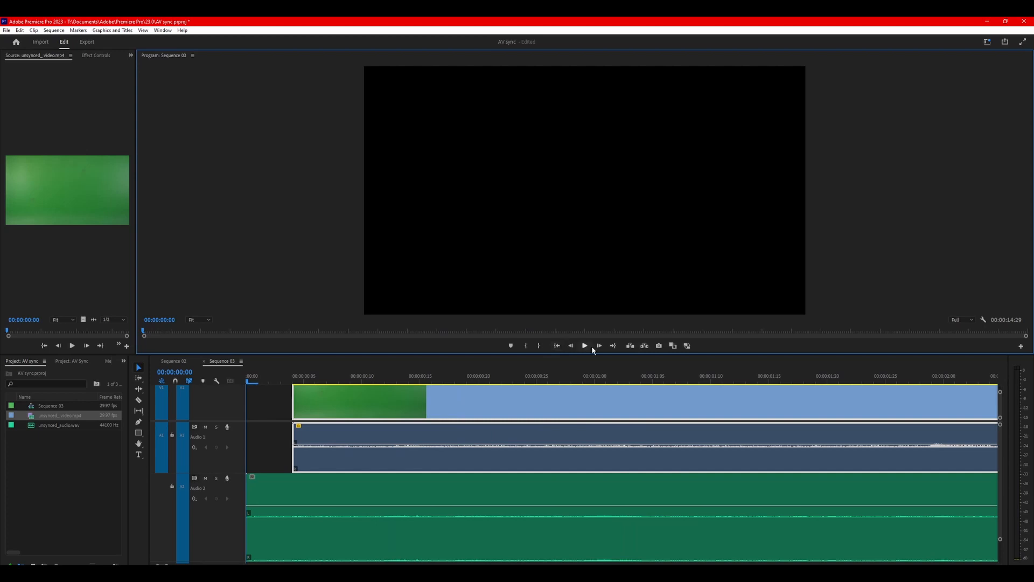
{"action": "left_click", "coordinate": [205, 427]}
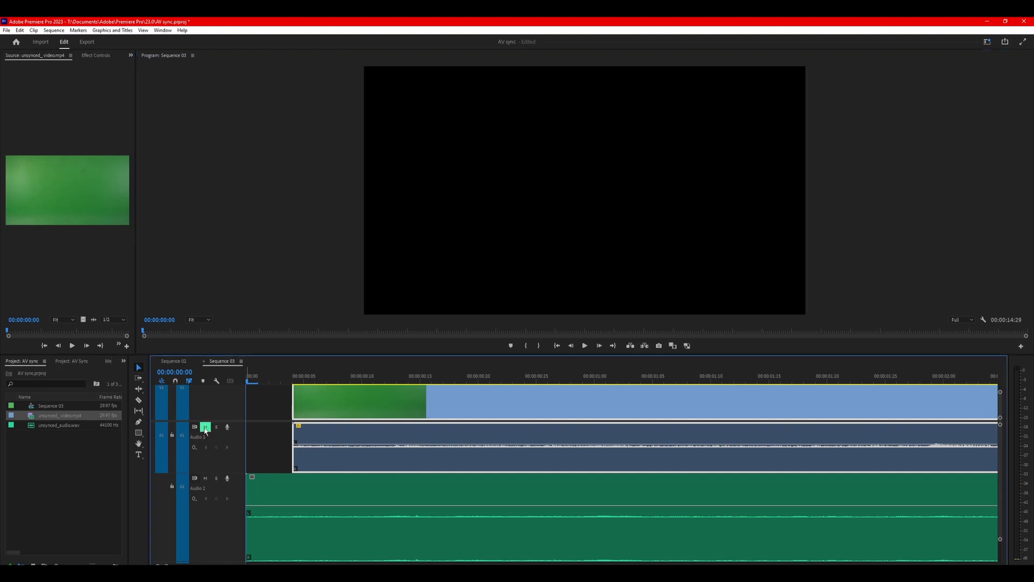
{"action": "left_click", "coordinate": [584, 346]}
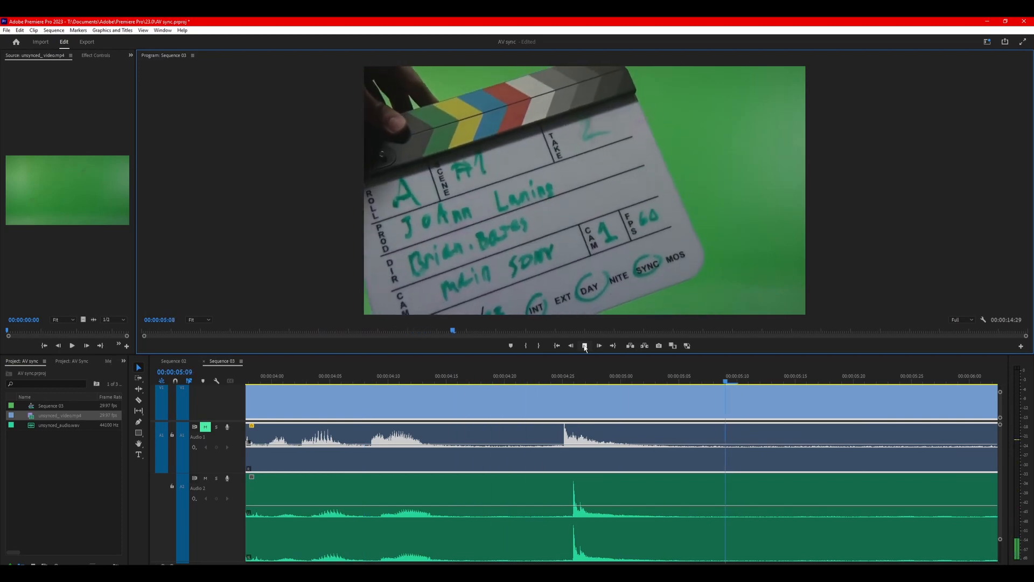
{"action": "left_click", "coordinate": [585, 346]}
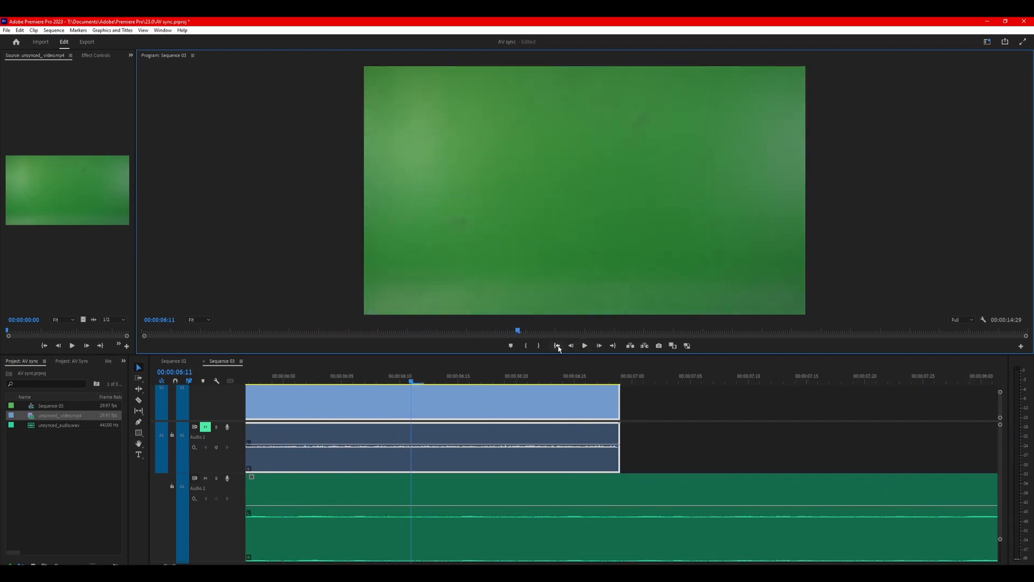
Play the sequence from its start and watch the Audio 2 levels in the Audio Clip Mixer.
{"action": "left_click", "coordinate": [558, 346]}
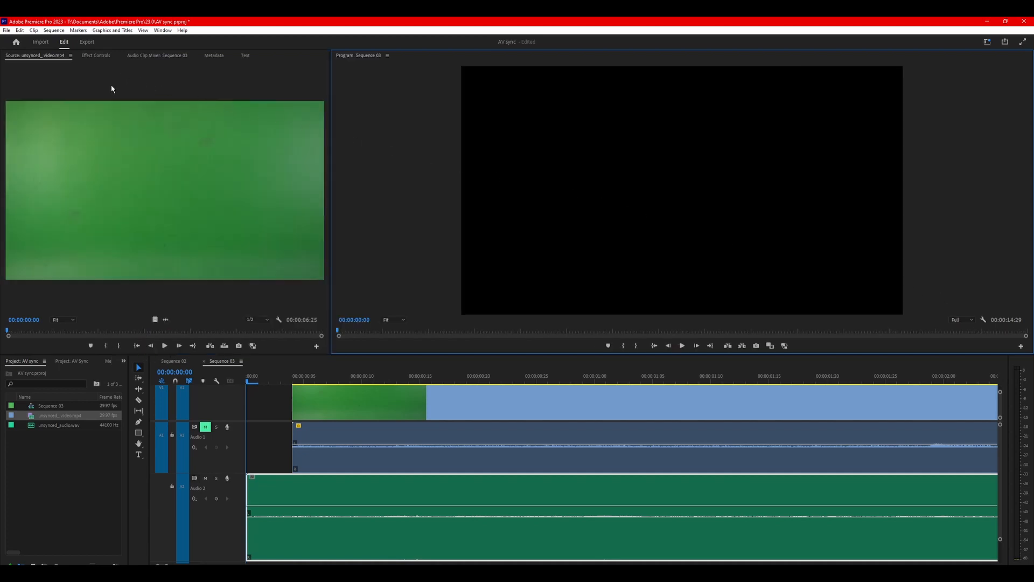
{"action": "left_click", "coordinate": [140, 56]}
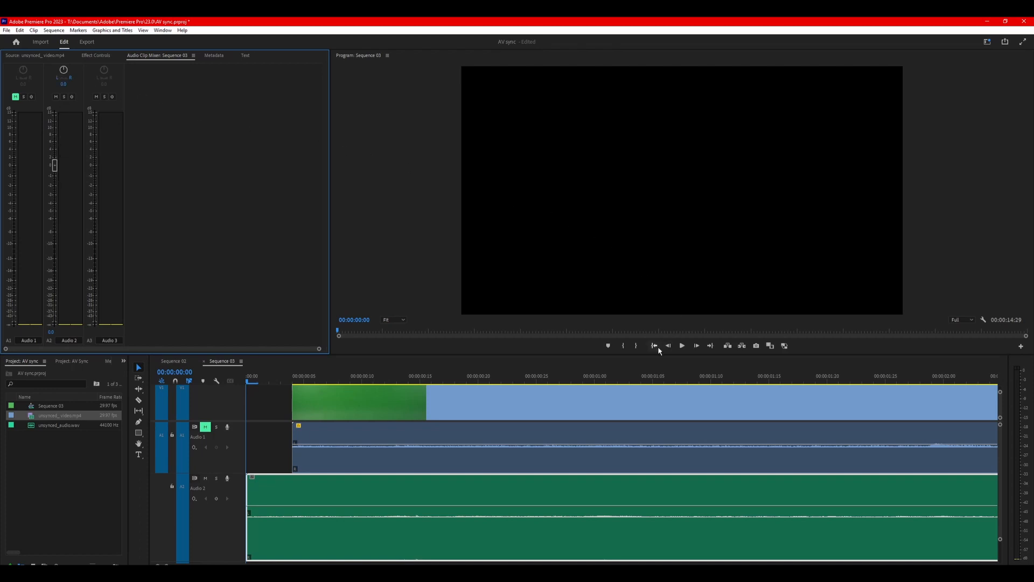
{"action": "left_click", "coordinate": [681, 345]}
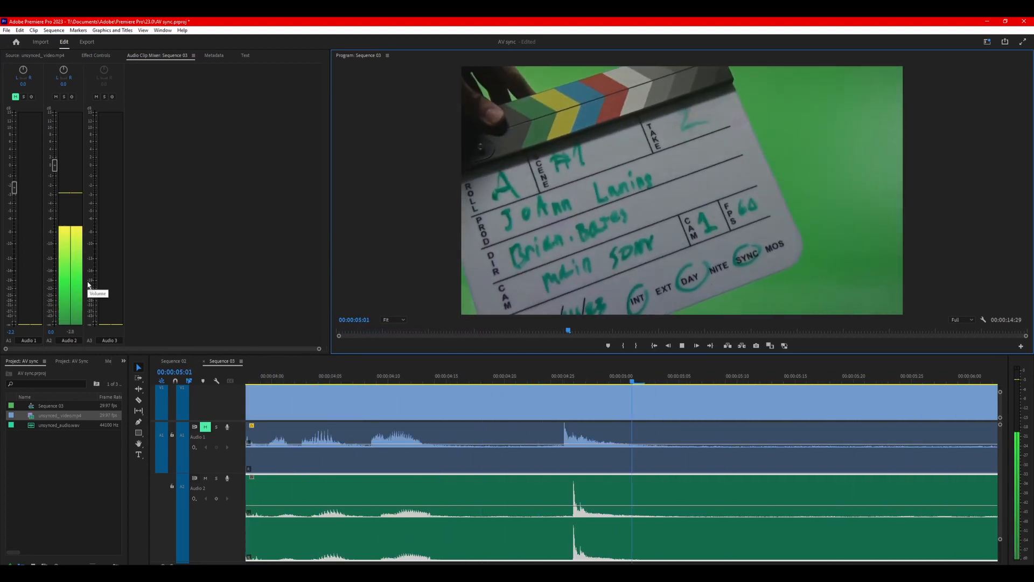
{"action": "key", "text": "space"}
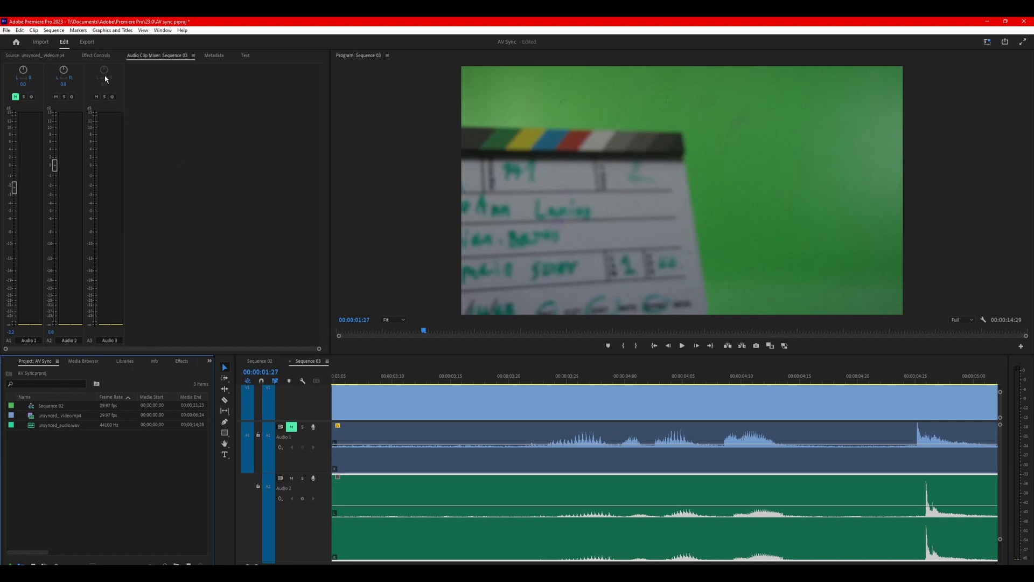
Apply the Parametric Equalizer effect to the unsynced_audio clip and open its custom setup editor, moved clear of the timeline.
{"action": "left_click", "coordinate": [99, 55]}
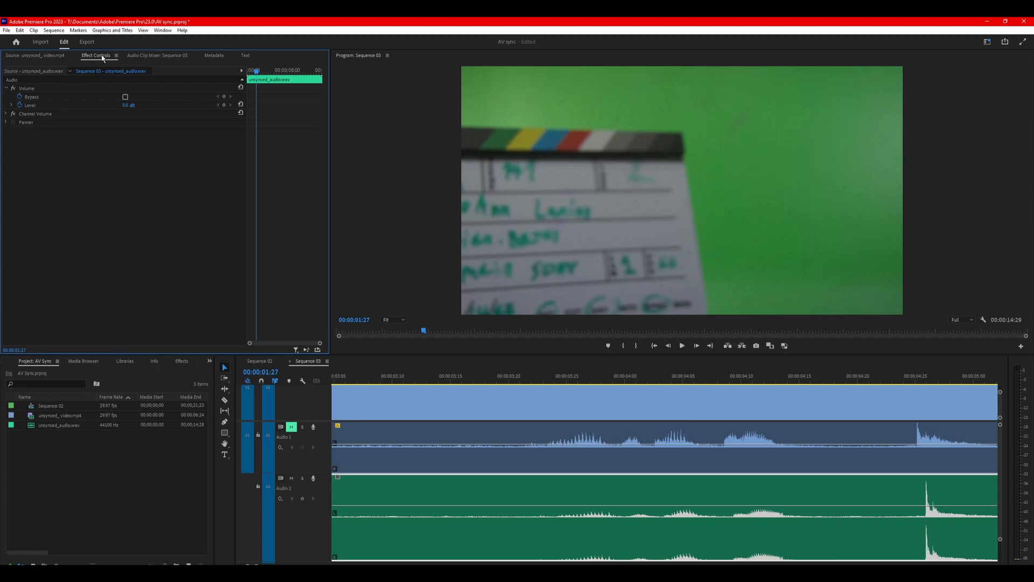
{"action": "left_click", "coordinate": [181, 362]}
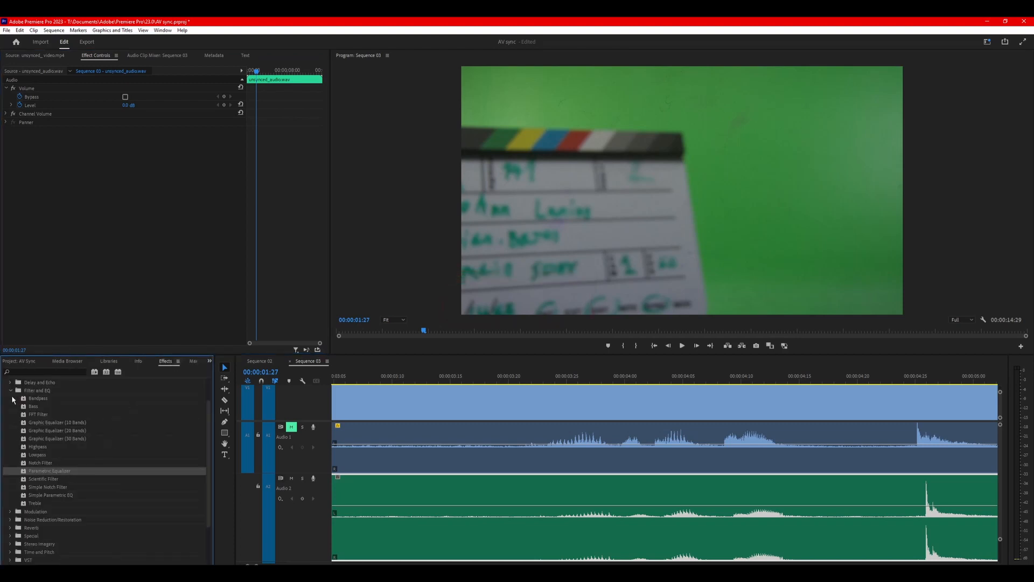
{"action": "double_click", "coordinate": [63, 471]}
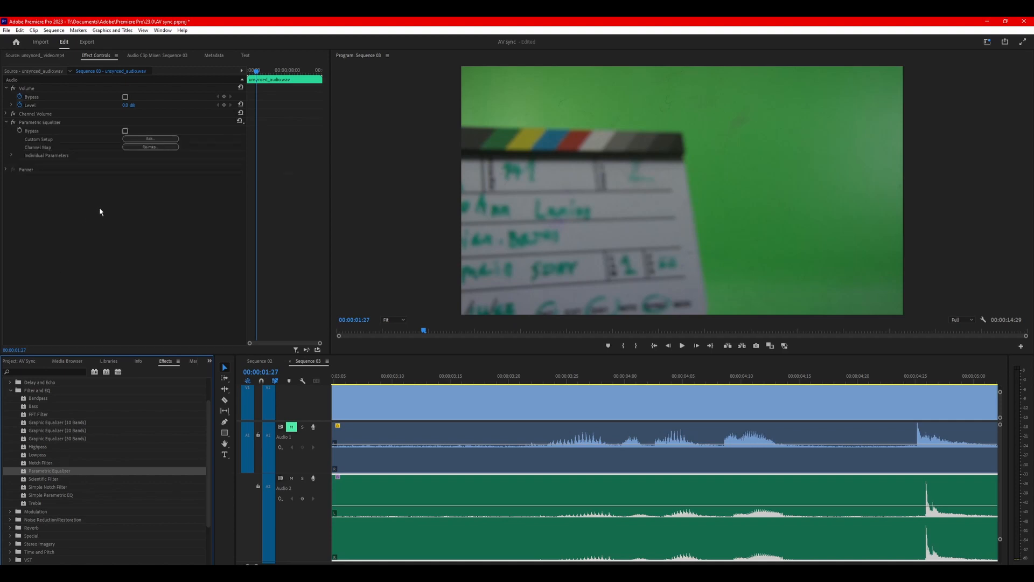
{"action": "left_click", "coordinate": [150, 138]}
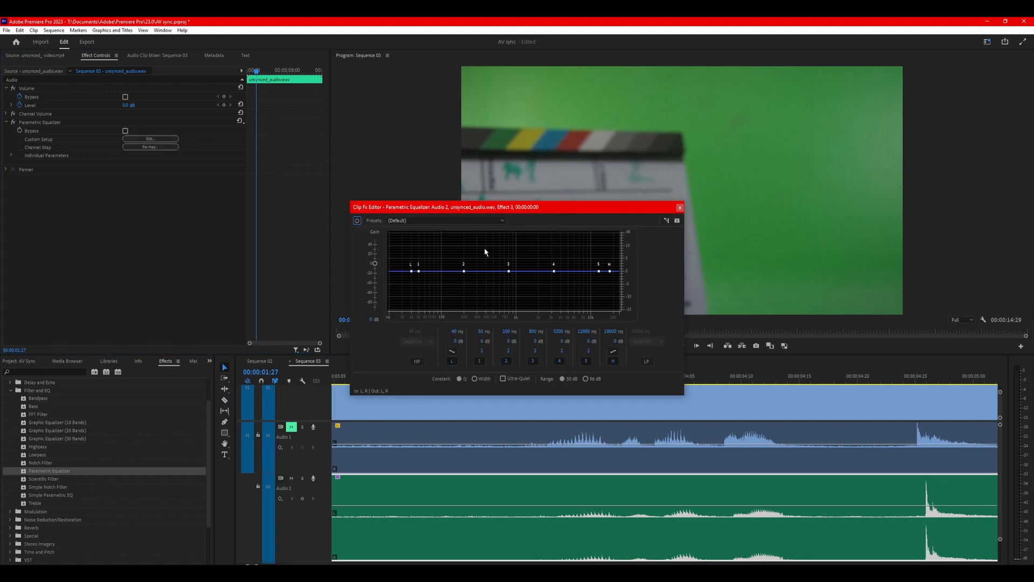
{"action": "left_click_drag", "start_coordinate": [517, 206], "coordinate": [420, 187]}
{"action": "scroll", "coordinate": [670, 419], "scroll_direction": "down", "scroll_amount": 2}
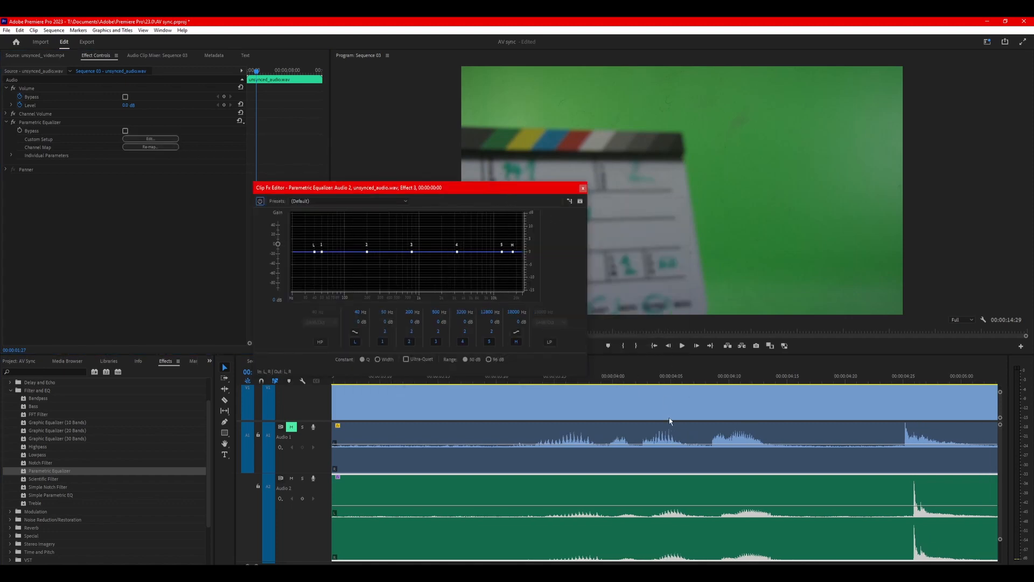
{"action": "scroll", "coordinate": [784, 420], "scroll_direction": "down", "scroll_amount": 3}
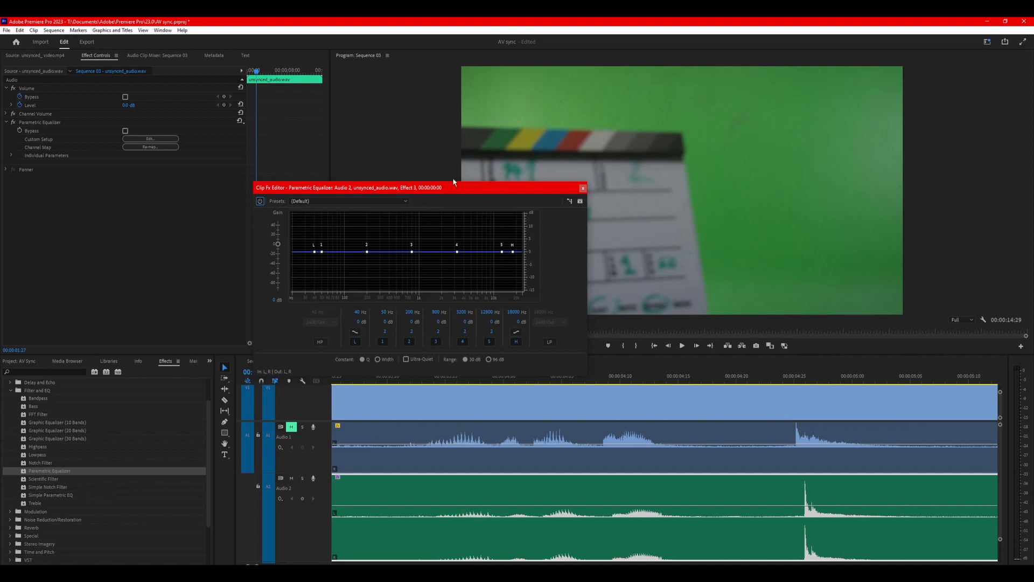
{"action": "left_click_drag", "start_coordinate": [452, 189], "coordinate": [434, 143]}
{"action": "left_click_drag", "start_coordinate": [369, 138], "coordinate": [301, 105]}
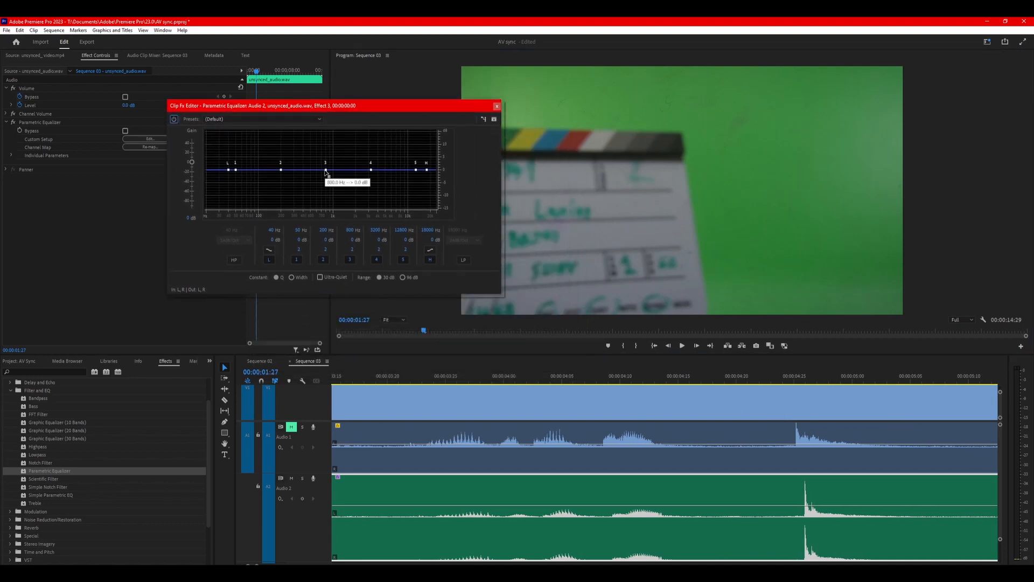
Boost equalizer bands 1 and 3 about 12 dB and band 5 about 7 dB; cut band 2 about 15 dB and band 4 about 10 dB.
{"action": "key", "text": "space"}
{"action": "left_click_drag", "start_coordinate": [281, 169], "coordinate": [284, 208]}
{"action": "left_click", "coordinate": [546, 376]}
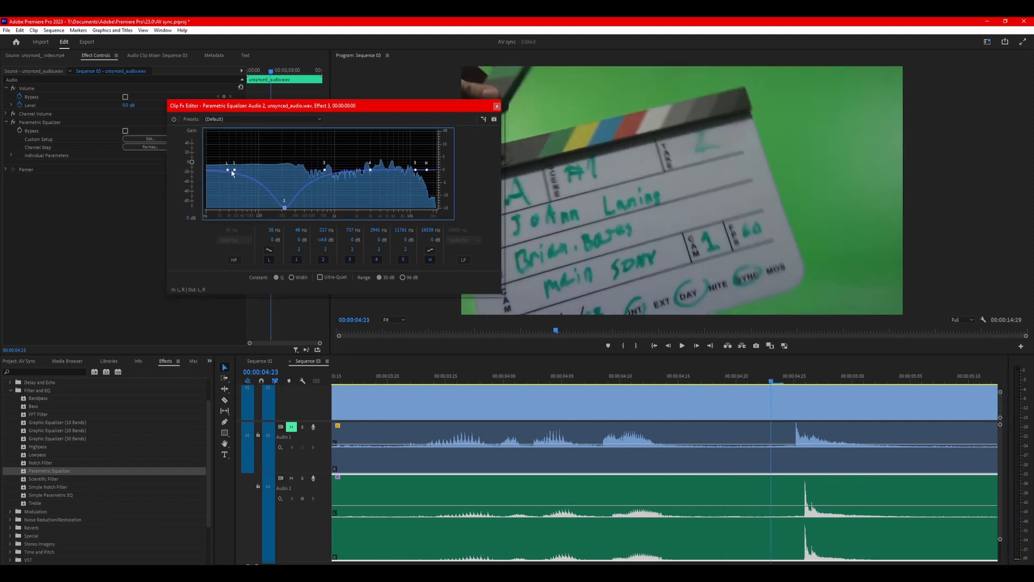
{"action": "left_click_drag", "start_coordinate": [234, 173], "coordinate": [235, 139]}
{"action": "left_click_drag", "start_coordinate": [326, 169], "coordinate": [329, 138]}
{"action": "left_click_drag", "start_coordinate": [370, 169], "coordinate": [416, 152]}
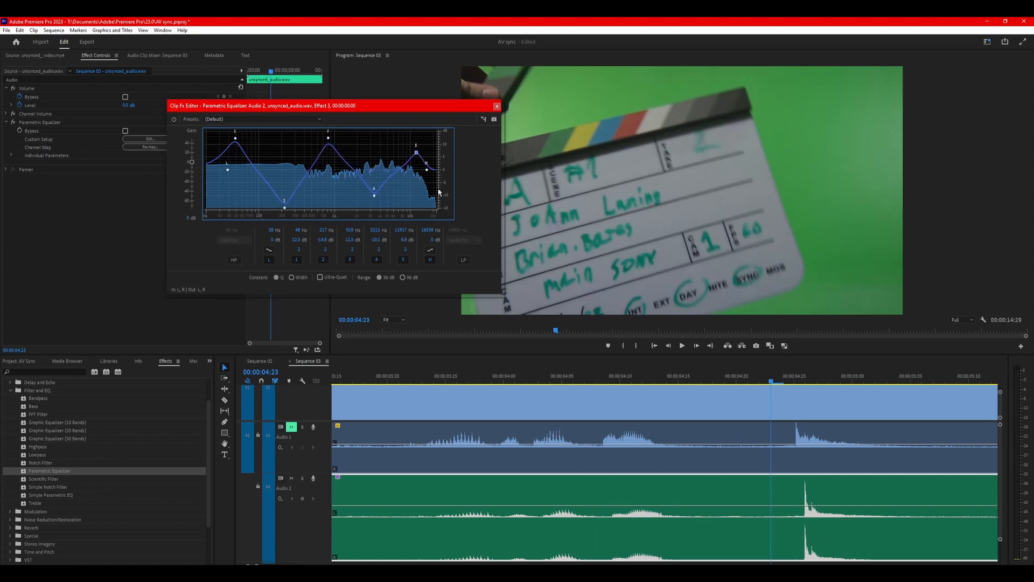
{"action": "key", "text": "space"}
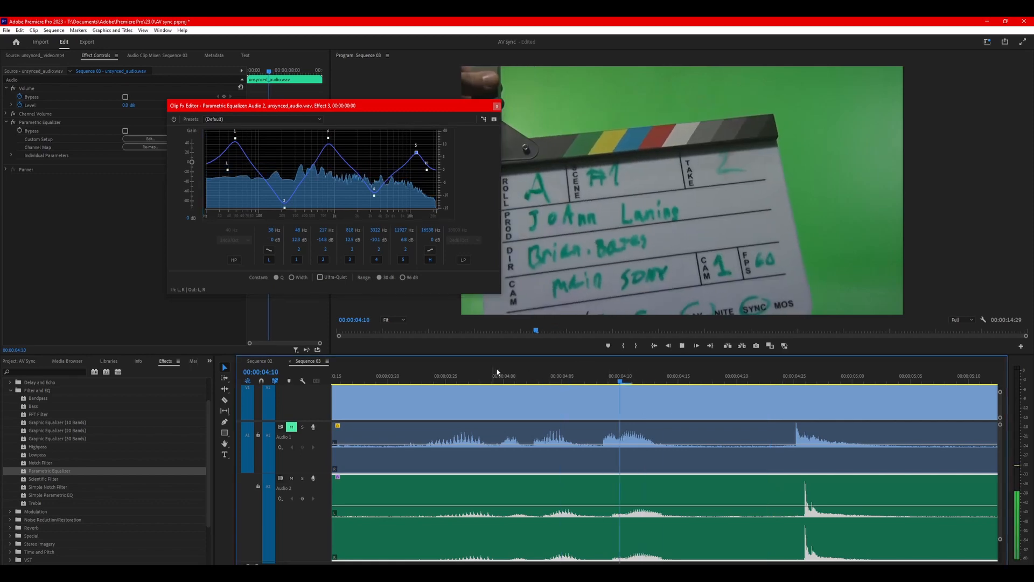
{"action": "key", "text": "space"}
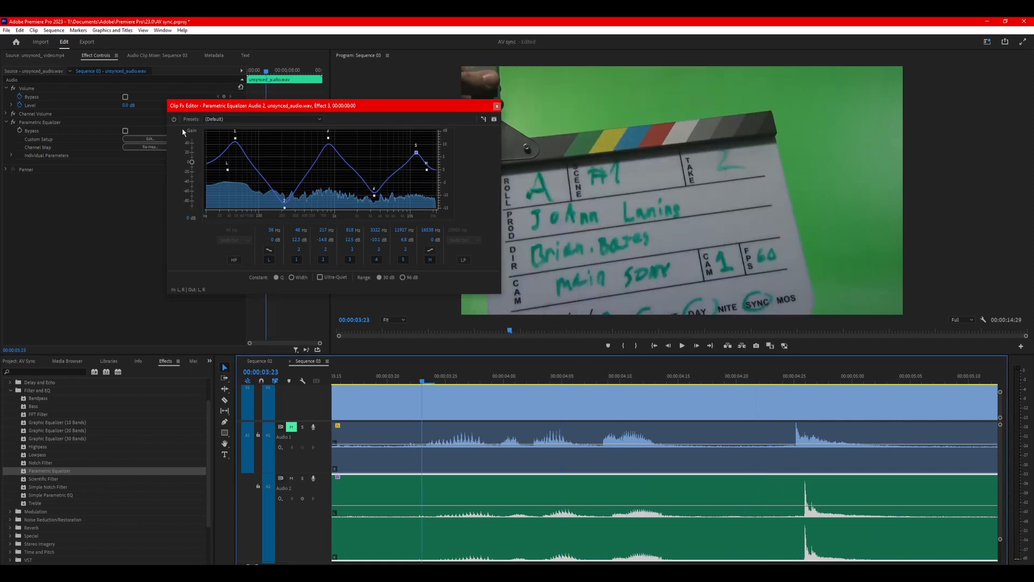
Bypass the Parametric Equalizer, play the sequence to hear the unprocessed audio, and close the effect editor.
{"action": "left_click", "coordinate": [174, 119]}
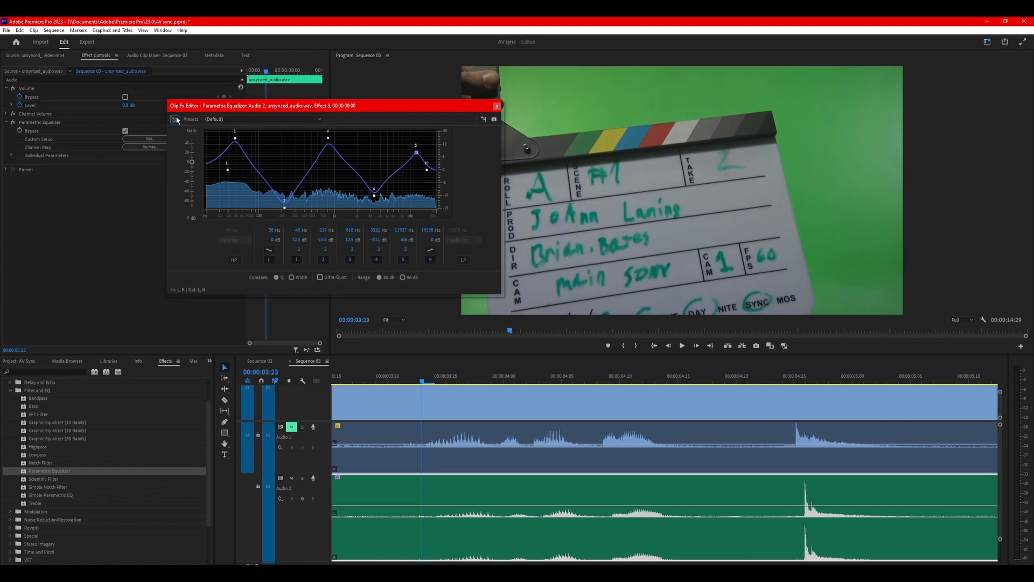
{"action": "key", "text": "space"}
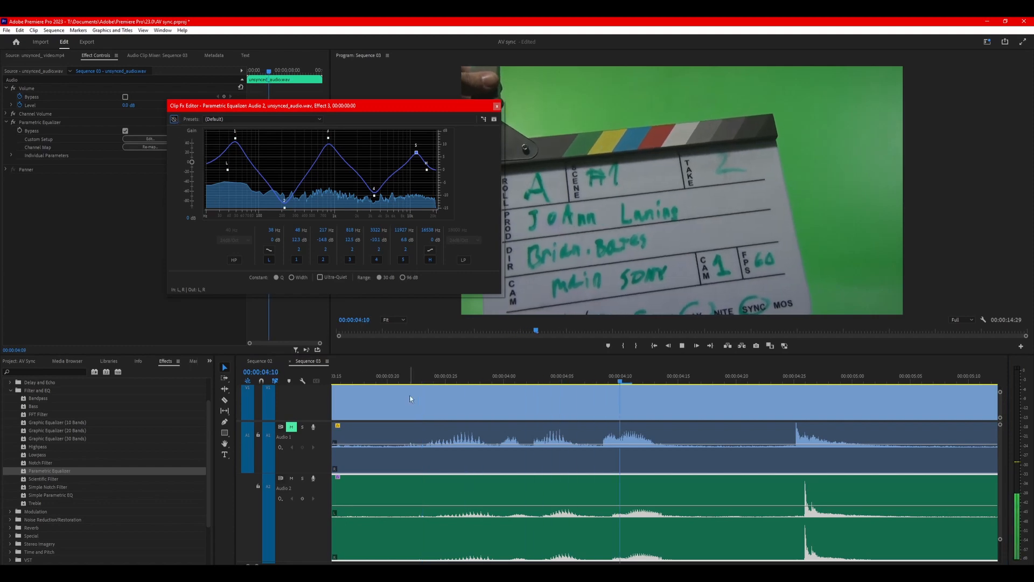
{"action": "left_click", "coordinate": [497, 106]}
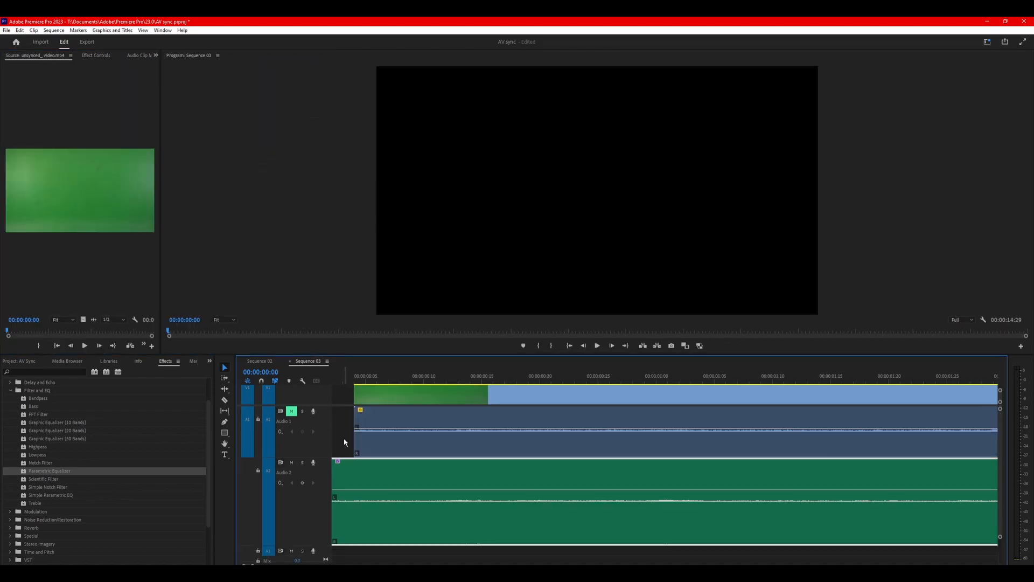
Open the audio channel settings of the Audio 2 clip, preview its left source channel, and close the settings with the channel mapping as is.
{"action": "left_click", "coordinate": [343, 438]}
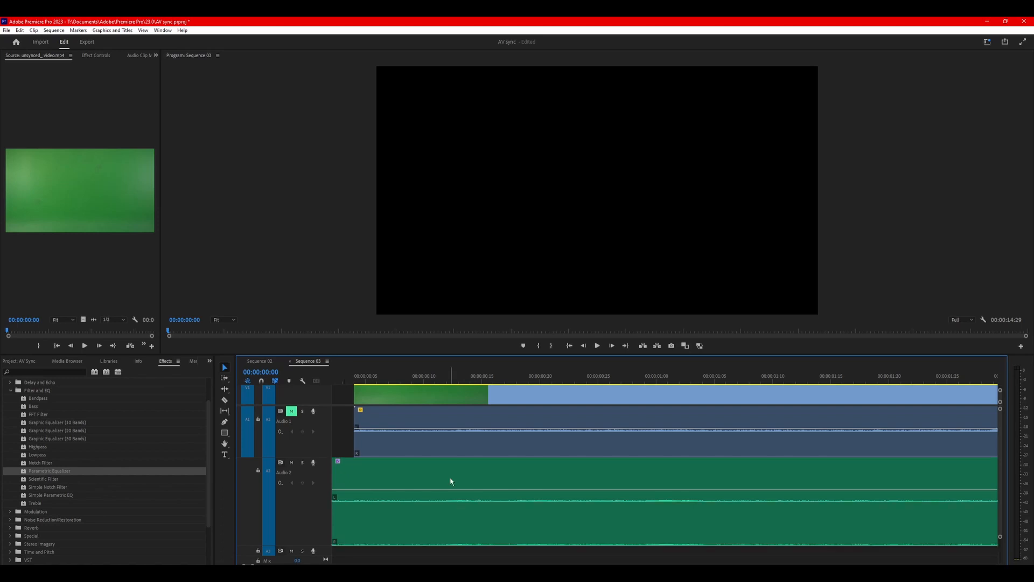
{"action": "right_click", "coordinate": [450, 477]}
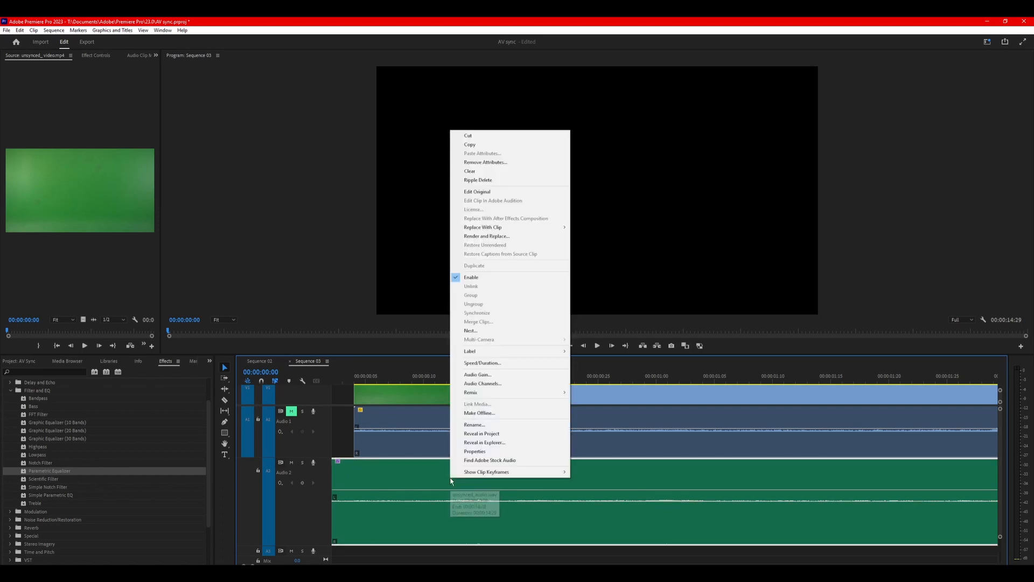
{"action": "left_click", "coordinate": [512, 384]}
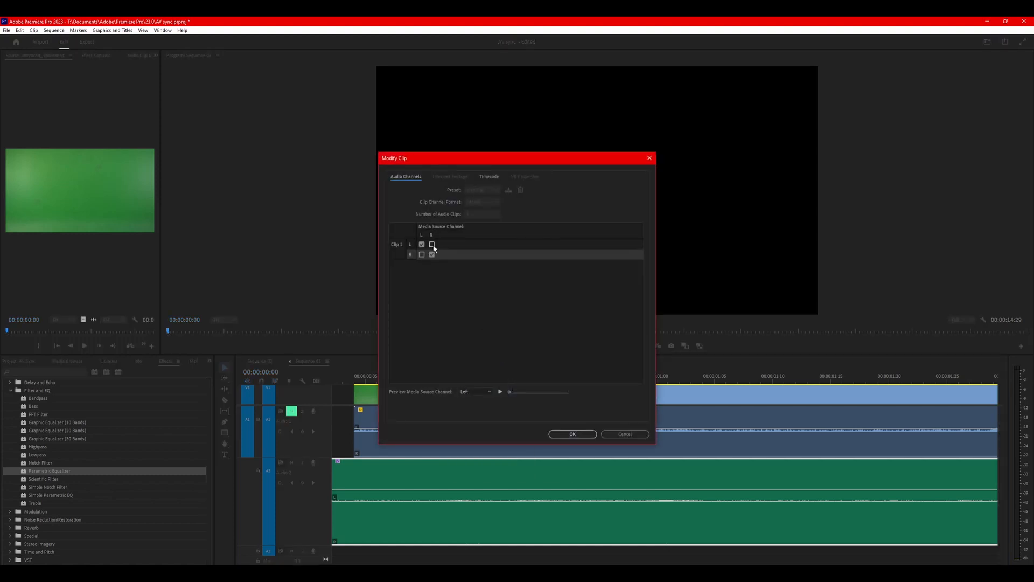
{"action": "left_click", "coordinate": [482, 391]}
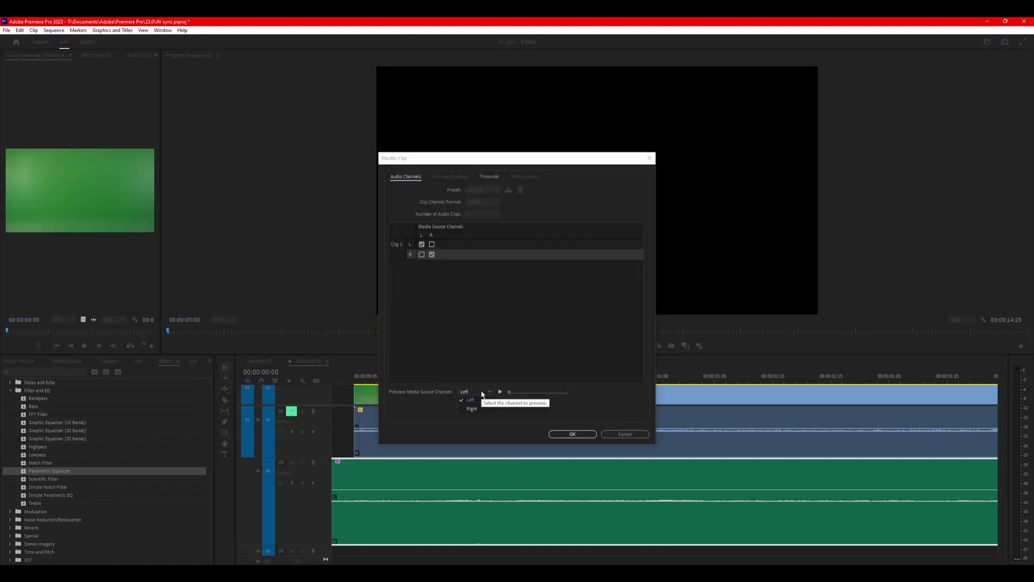
{"action": "left_click", "coordinate": [499, 412]}
{"action": "left_click", "coordinate": [498, 392]}
{"action": "left_click", "coordinate": [563, 354]}
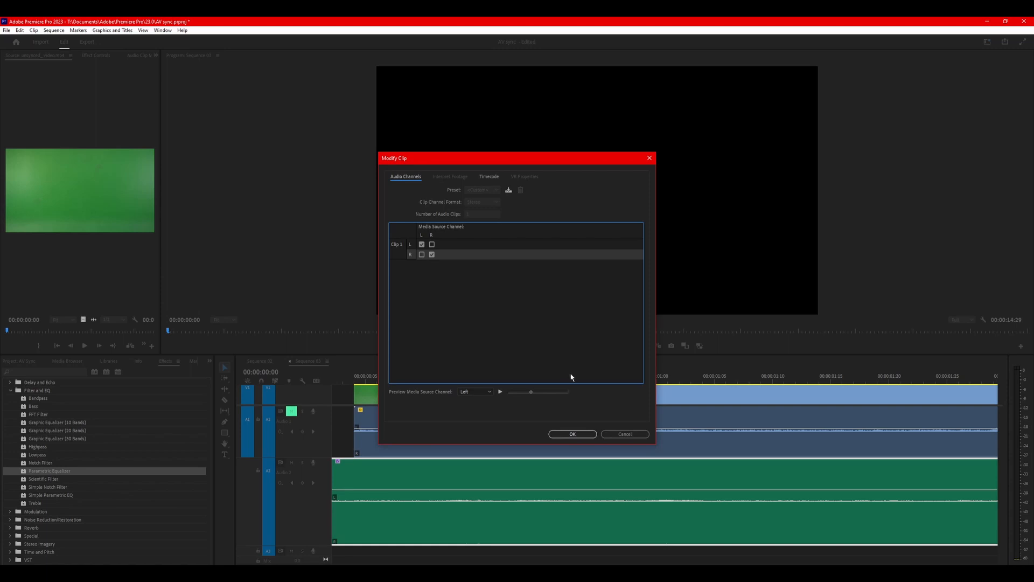
{"action": "key", "text": "Return"}
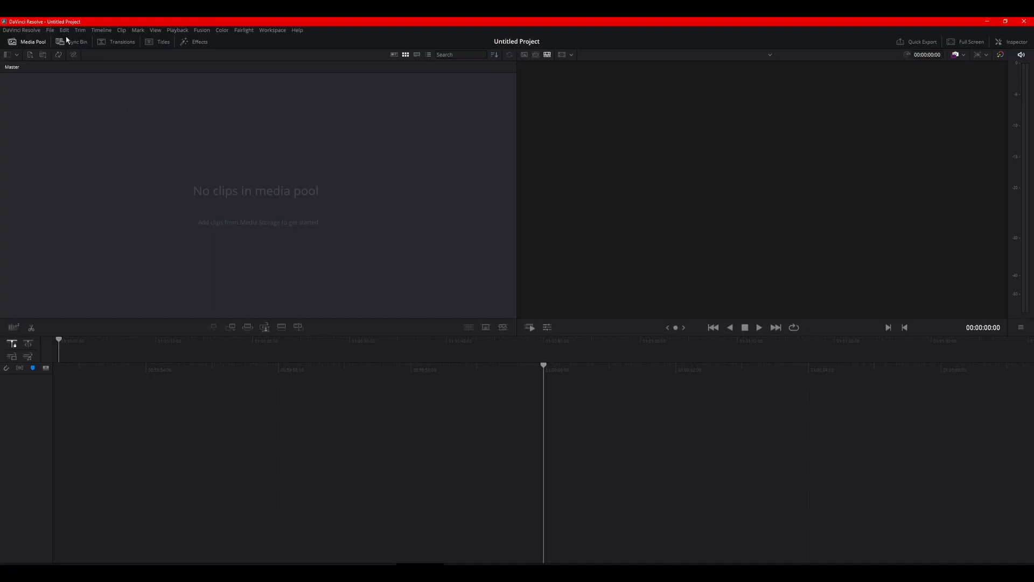
Switch to DaVinci Resolve and import the unsynced video and audio files from the sync_demo folder without changing the project frame rate.
{"action": "left_click", "coordinate": [50, 30]}
{"action": "mouse_move", "coordinate": [85, 114]}
{"action": "left_click", "coordinate": [204, 121]}
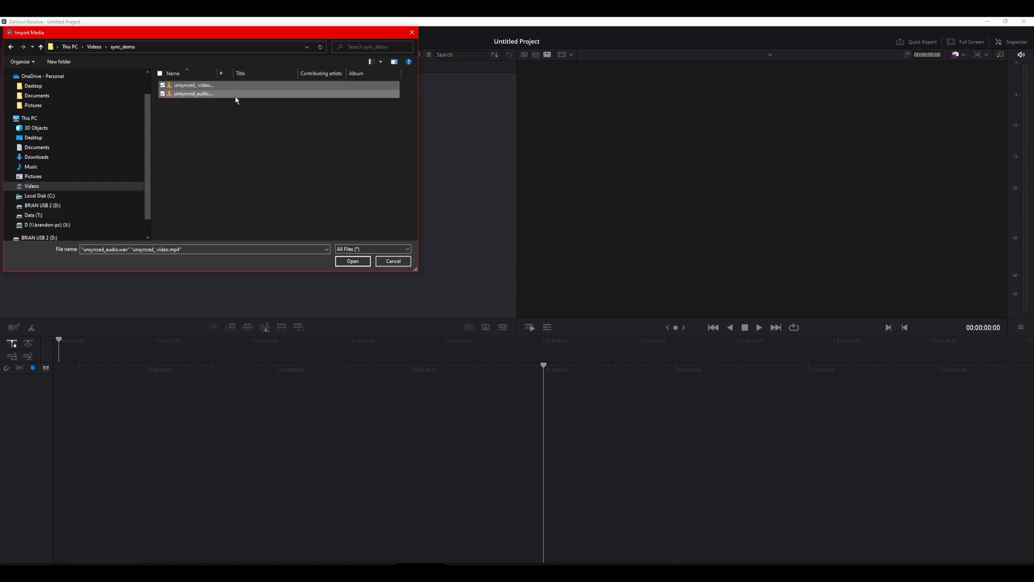
{"action": "left_click", "coordinate": [351, 263]}
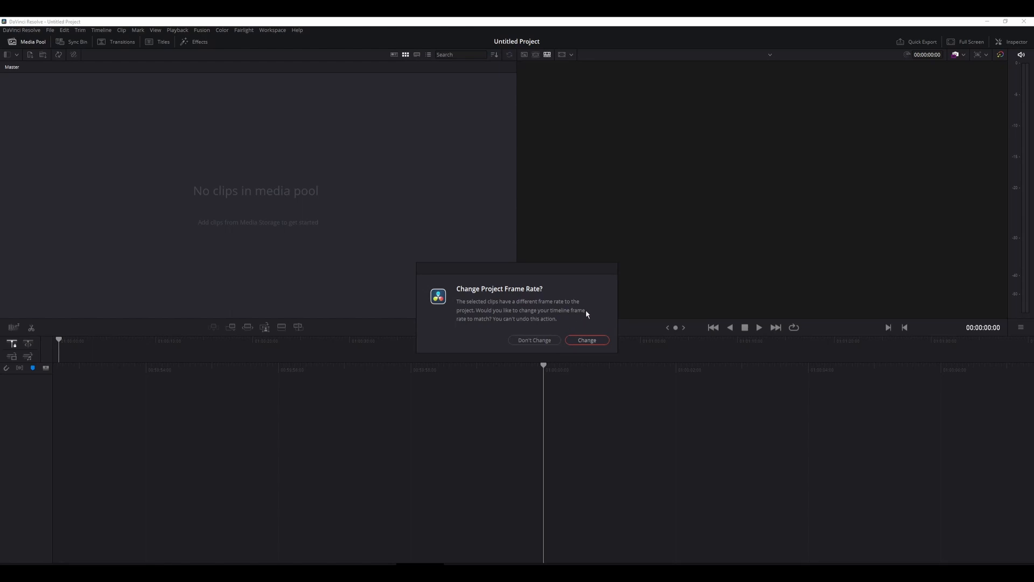
{"action": "left_click", "coordinate": [550, 341]}
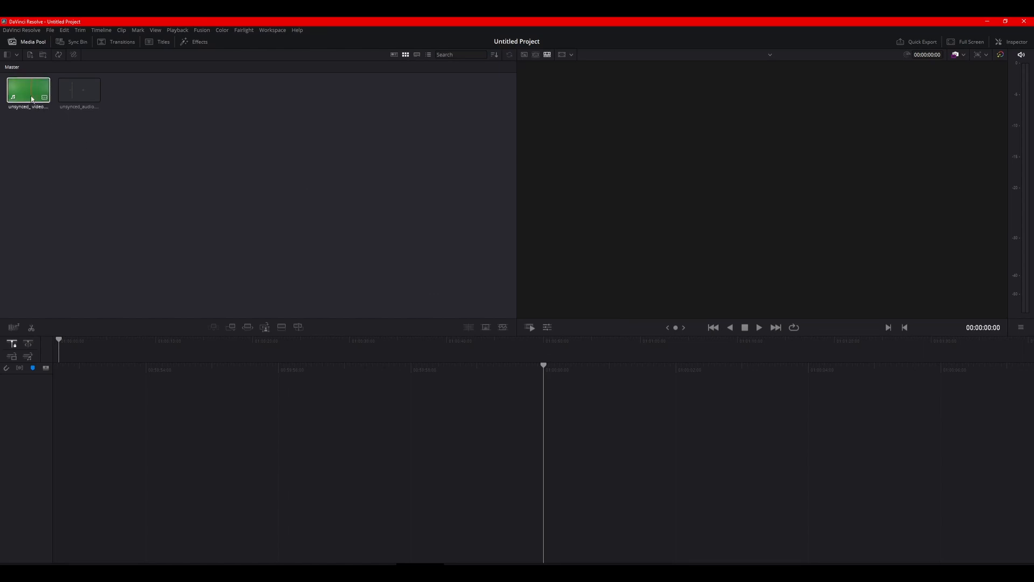
Place the unsynced video and audio clips together on a new timeline and open it on the Edit page.
{"action": "left_click", "coordinate": [71, 97], "text": "ctrl"}
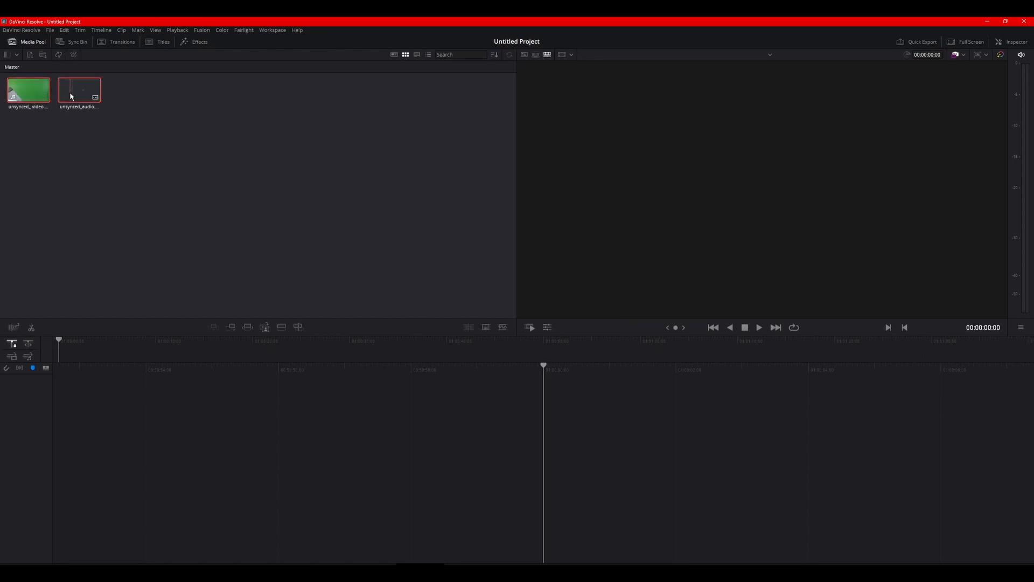
{"action": "left_click_drag", "start_coordinate": [29, 93], "coordinate": [113, 407]}
{"action": "left_click_drag", "start_coordinate": [70, 363], "coordinate": [70, 397]}
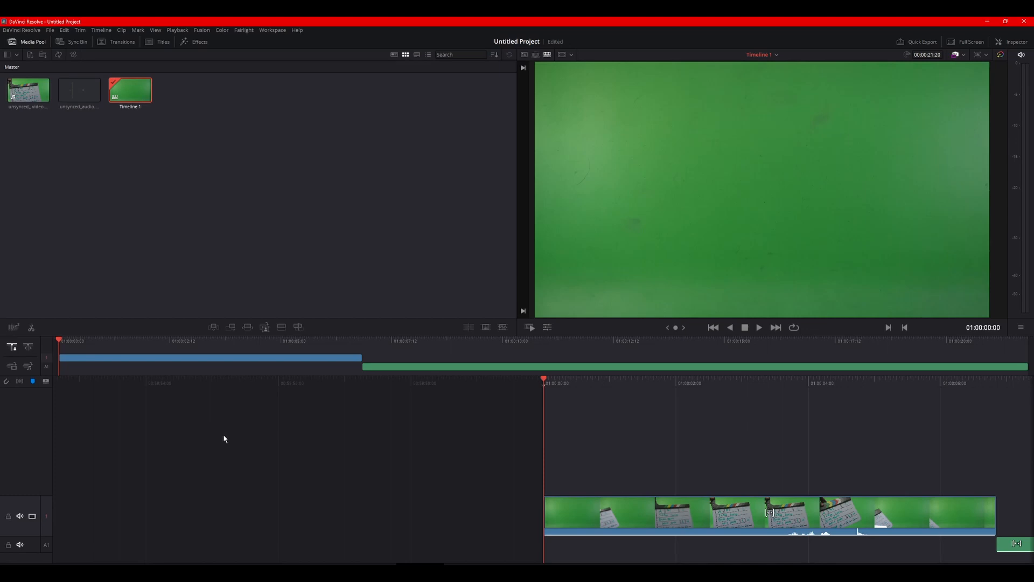
{"action": "left_click", "coordinate": [468, 571]}
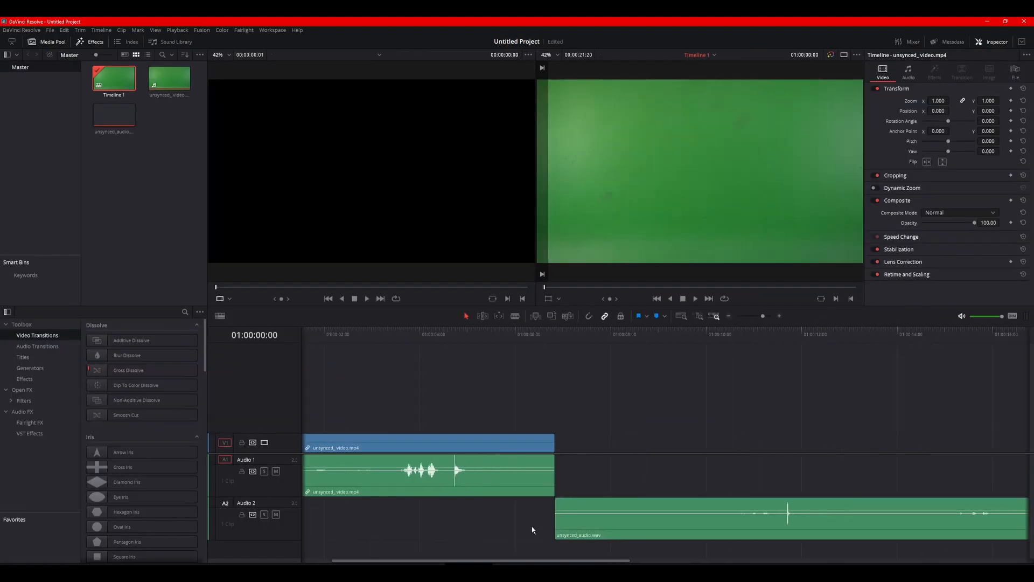
Turn off snapping and move the unsynced_audio.wav clip on Audio 2 to the start of the timeline, under the video clip.
{"action": "scroll", "coordinate": [532, 529], "scroll_direction": "right", "scroll_amount": 1}
{"action": "scroll", "coordinate": [538, 530], "scroll_direction": "left", "scroll_amount": 3}
{"action": "scroll", "coordinate": [538, 529], "scroll_direction": "left", "scroll_amount": 1}
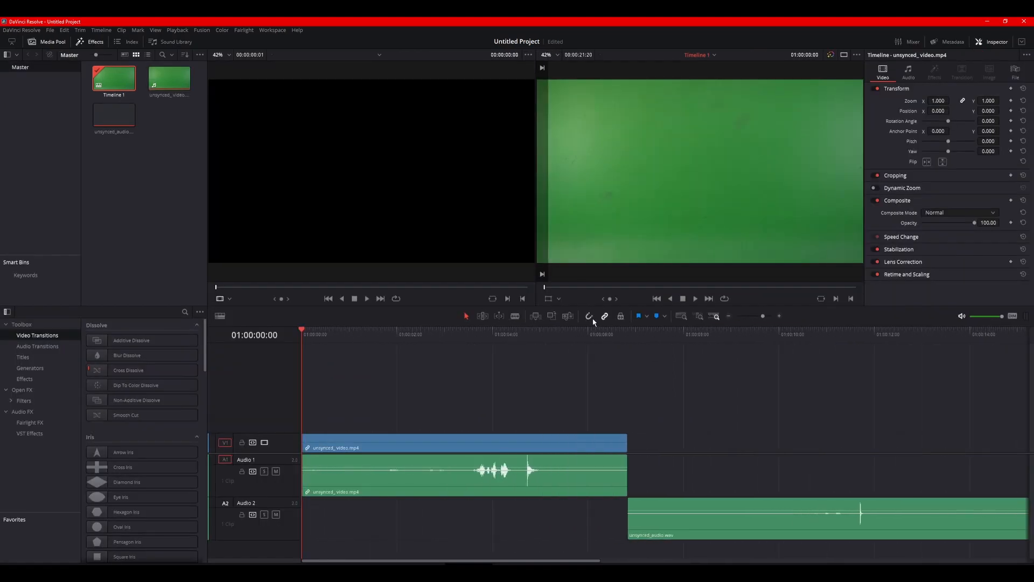
{"action": "left_click", "coordinate": [591, 317]}
{"action": "left_click_drag", "start_coordinate": [735, 537], "coordinate": [412, 516]}
Shift the video clip slightly later to align its clap peak with the Audio 2 peak, and check the sync by playing from 01:00:04:12.
{"action": "left_click", "coordinate": [433, 472]}
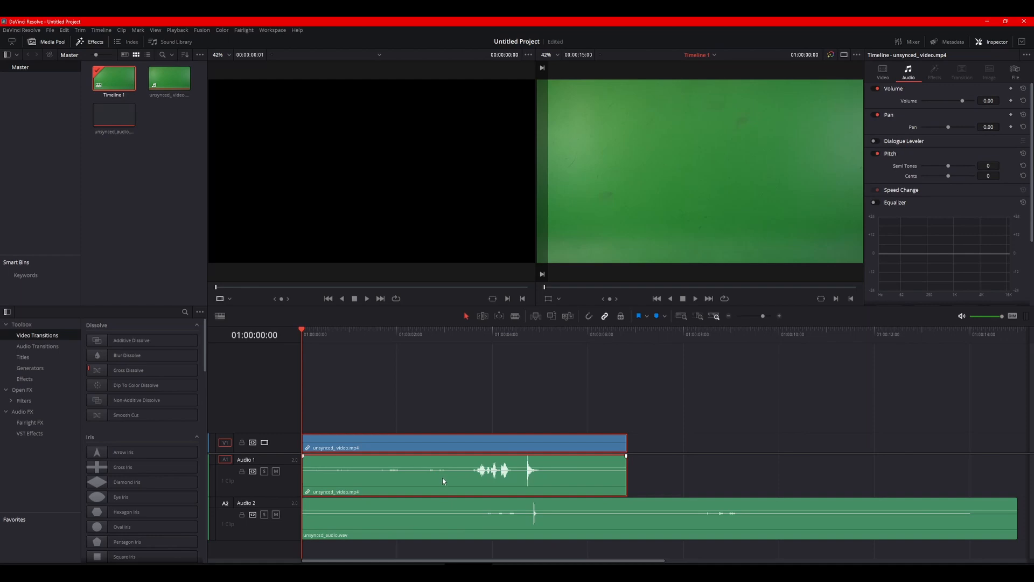
{"action": "left_click_drag", "start_coordinate": [446, 480], "coordinate": [451, 480]}
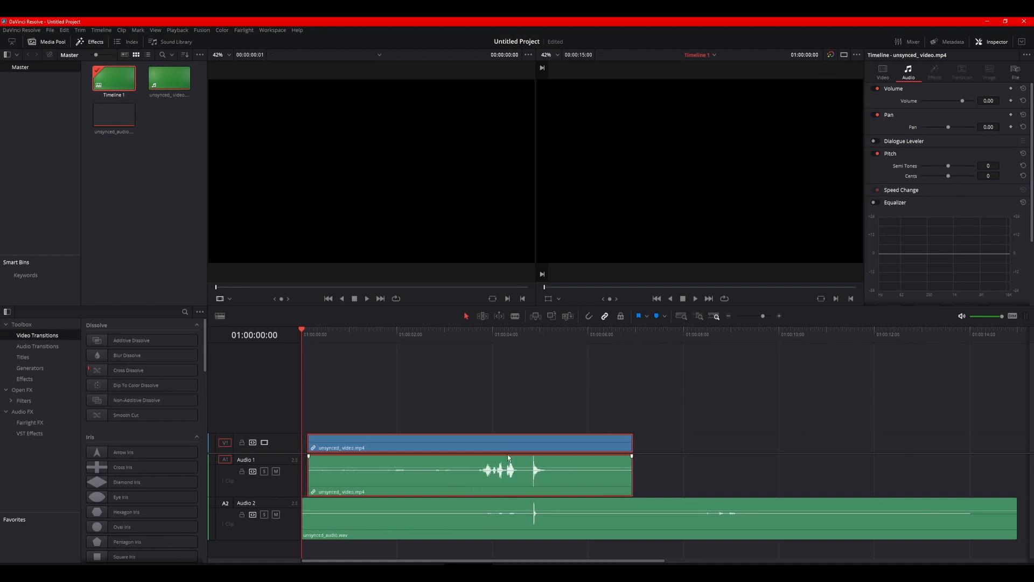
{"action": "left_click", "coordinate": [517, 337]}
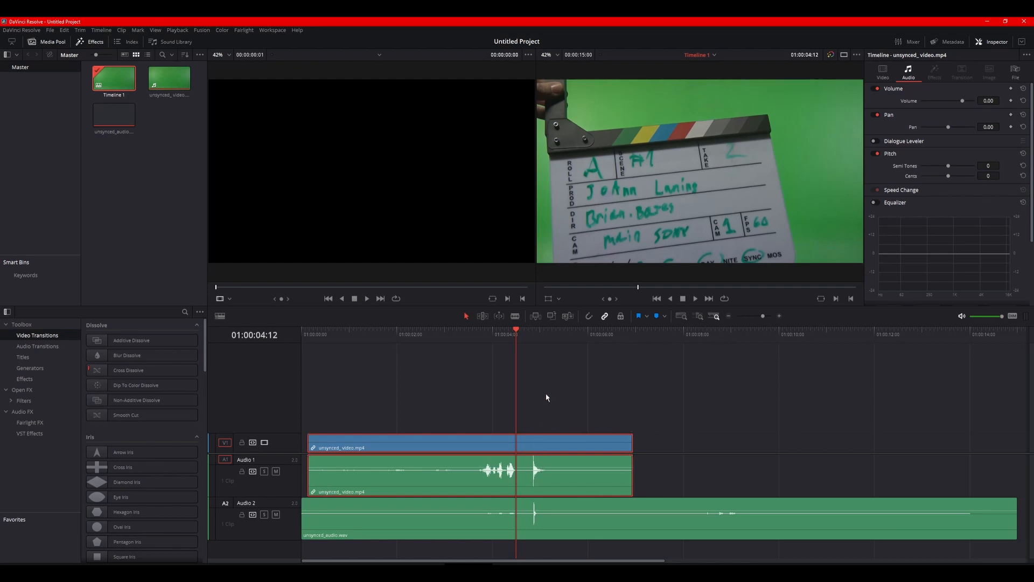
{"action": "key", "text": "space"}
{"action": "key", "text": "space"}
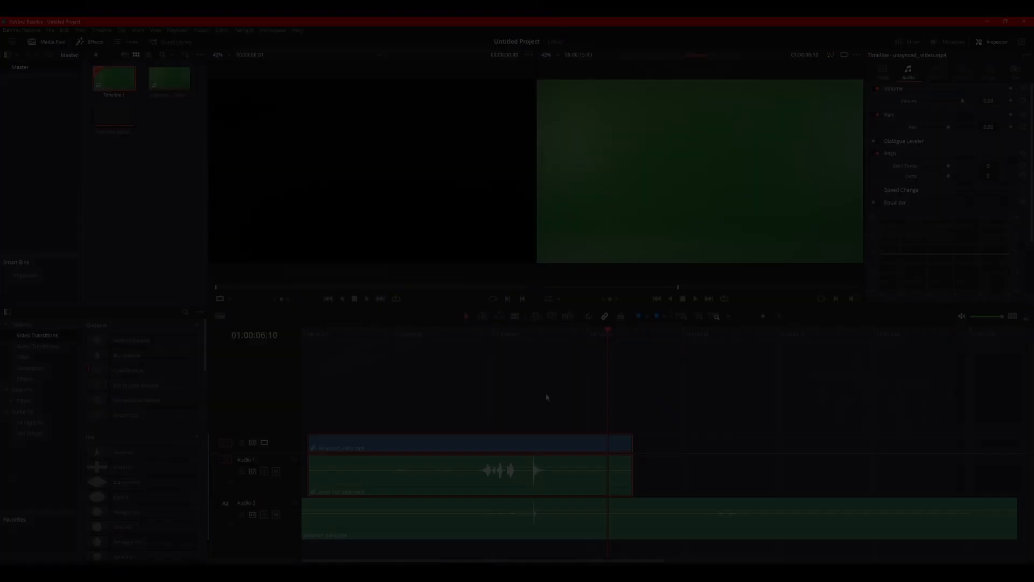